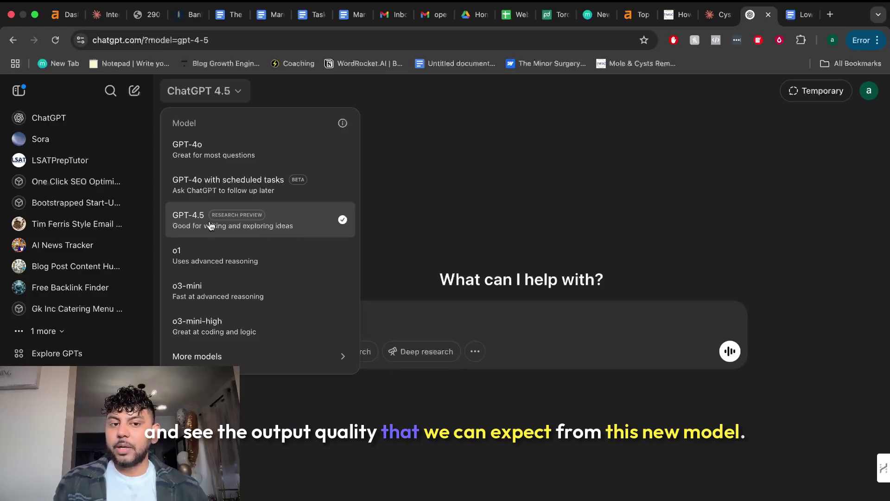
- Close the model menu with GPT-4.5 kept as the new chat's model
click(396, 320)
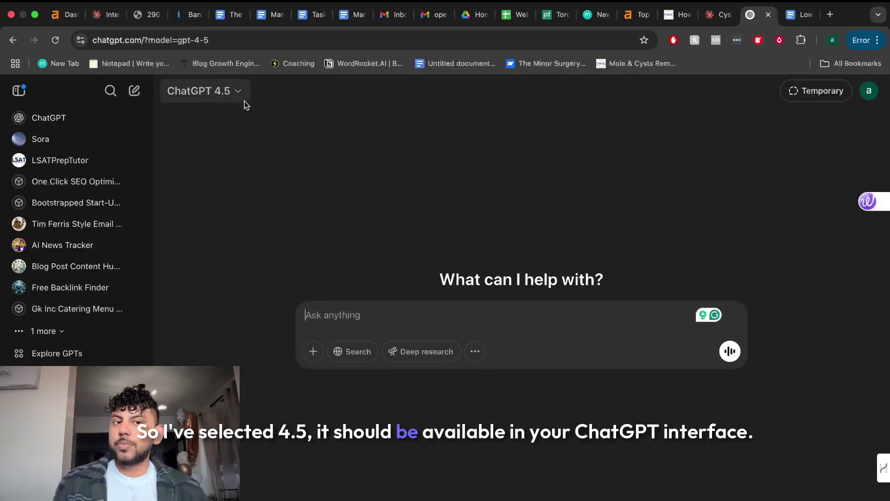
- In the Low AI + SEO Prompts doc, select the writing prompt from 'When writing…' to its end
click(800, 14)
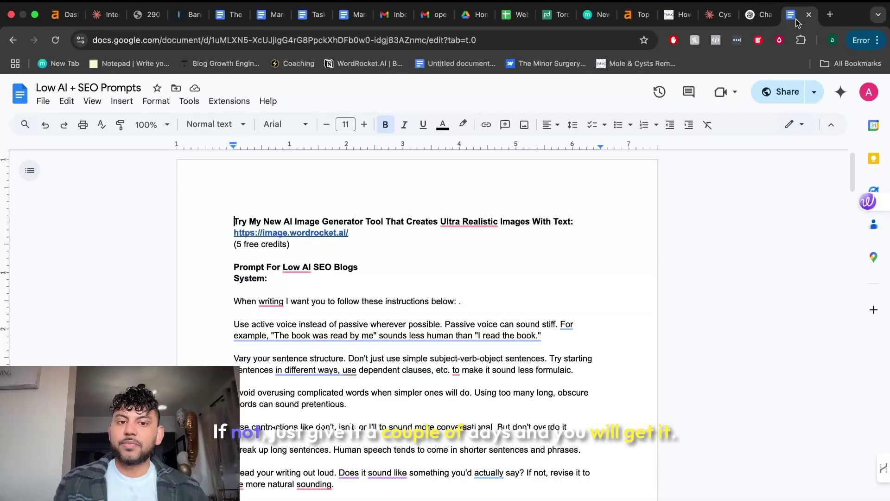
scroll(504, 313, down, 15)
scroll(504, 313, down, 10)
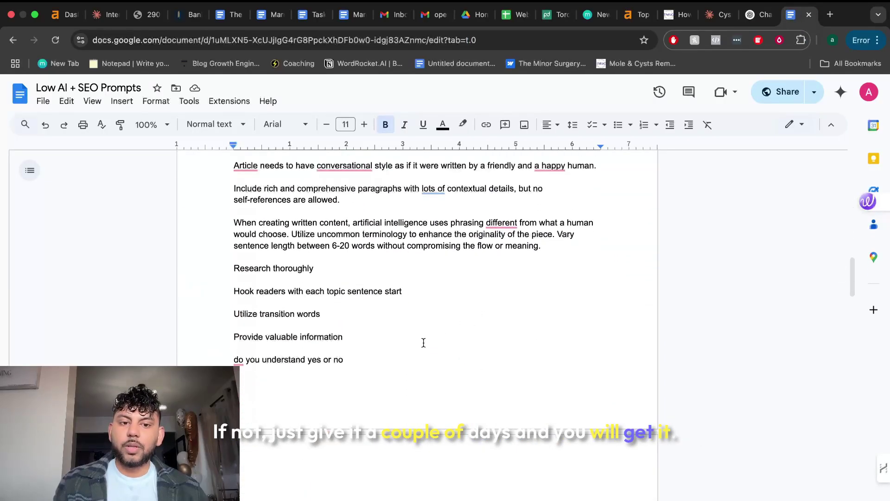
scroll(423, 343, up, 3)
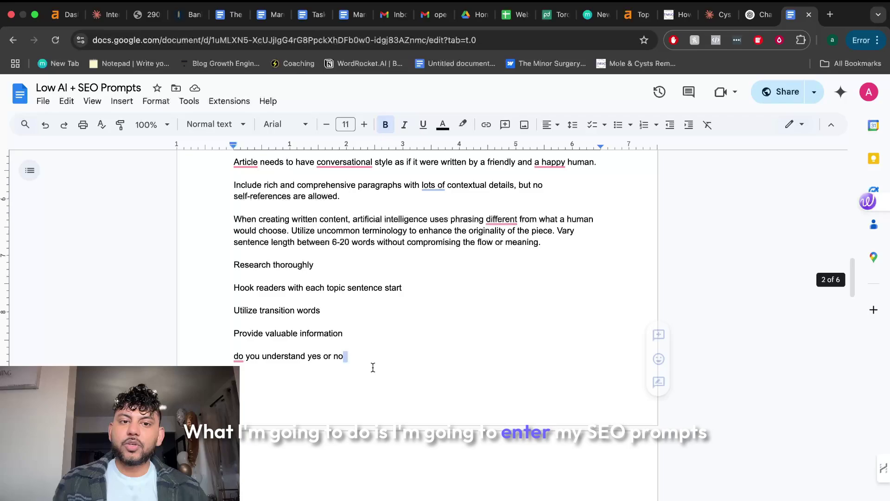
drag(371, 360, 238, 305)
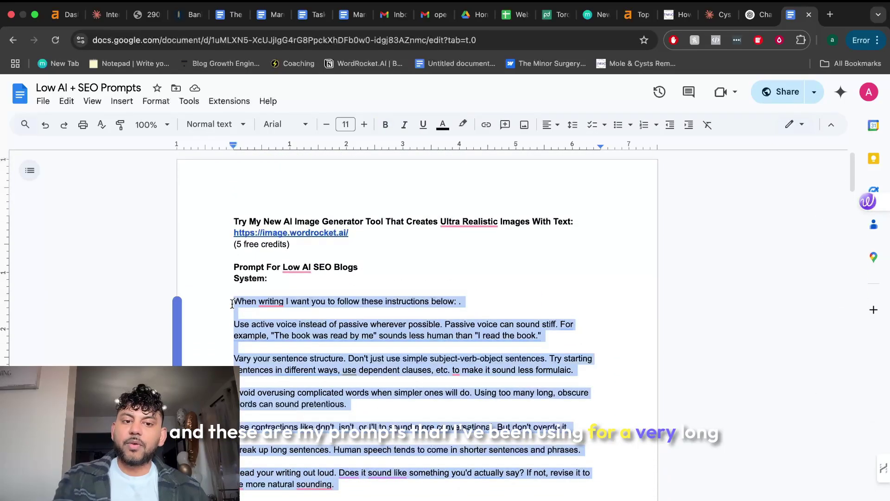
- Paste and send the low-AI writing prompt in the GPT-4.5 chat, then return to the prompts doc
click(757, 15)
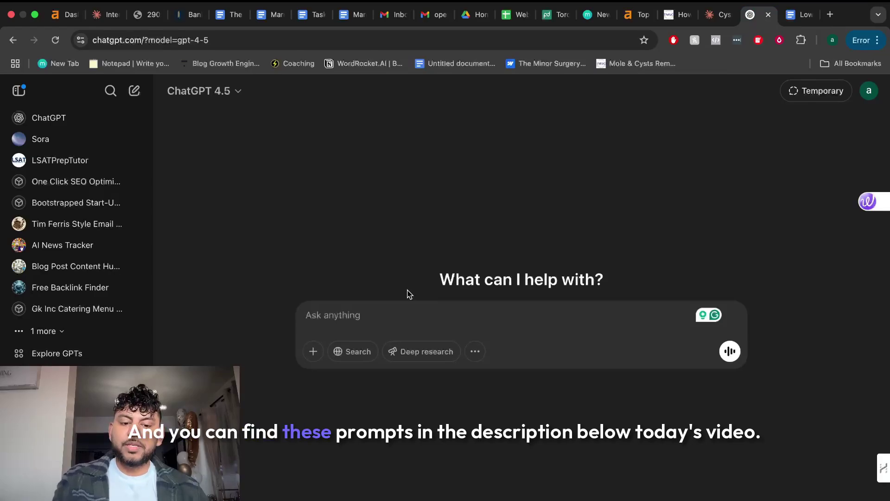
key(super+v)
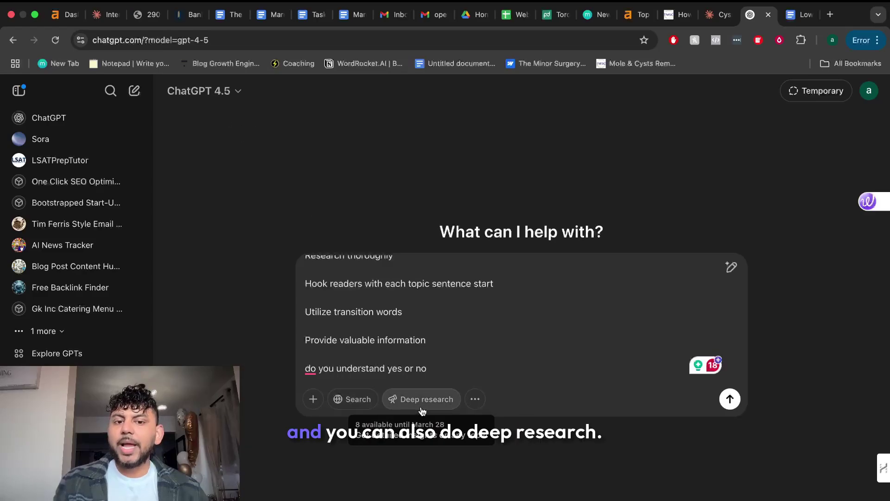
key(Return)
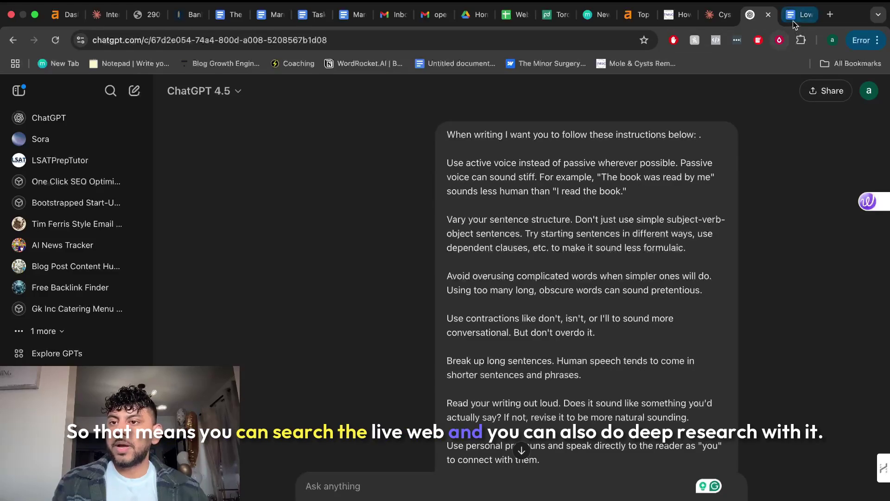
click(793, 21)
scroll(565, 250, down, 15)
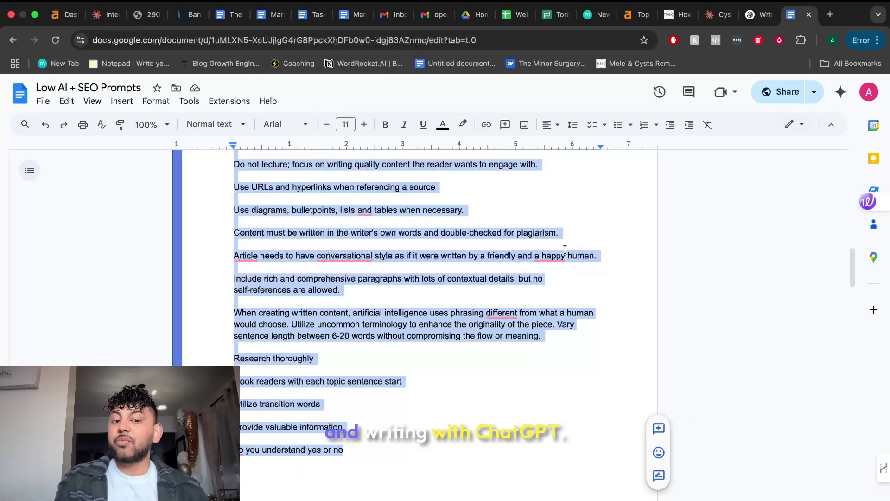
- Select from 'SEO system prompts:' down to 'Do you understand, yes or no?'
scroll(556, 252, down, 10)
scroll(516, 271, down, 15)
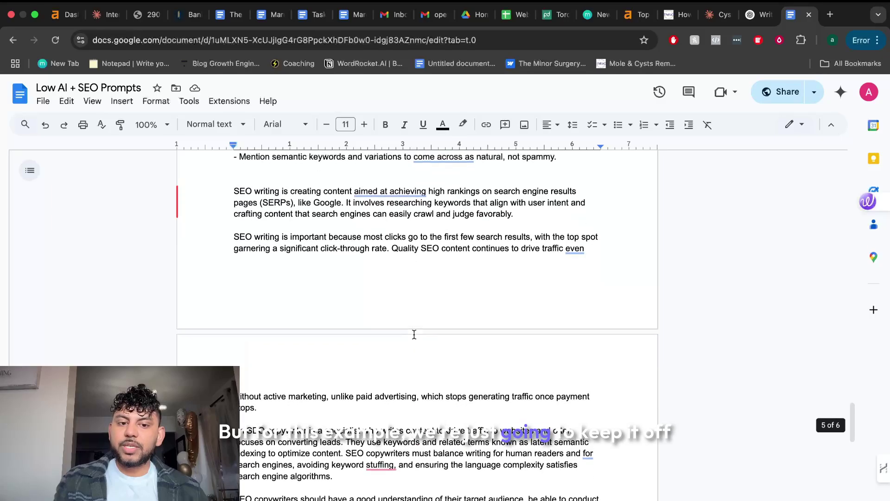
scroll(415, 331, down, 3)
scroll(393, 472, down, 3)
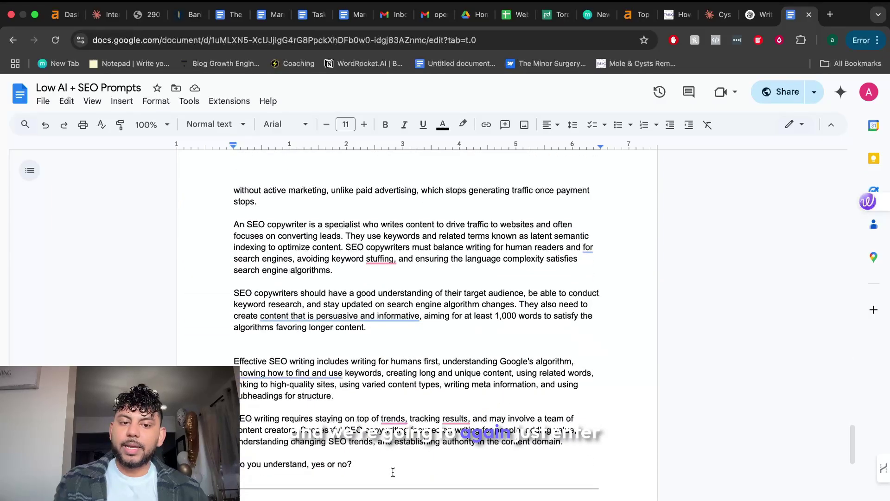
drag(381, 461, 231, 267)
scroll(364, 354, up, 15)
scroll(309, 347, up, 15)
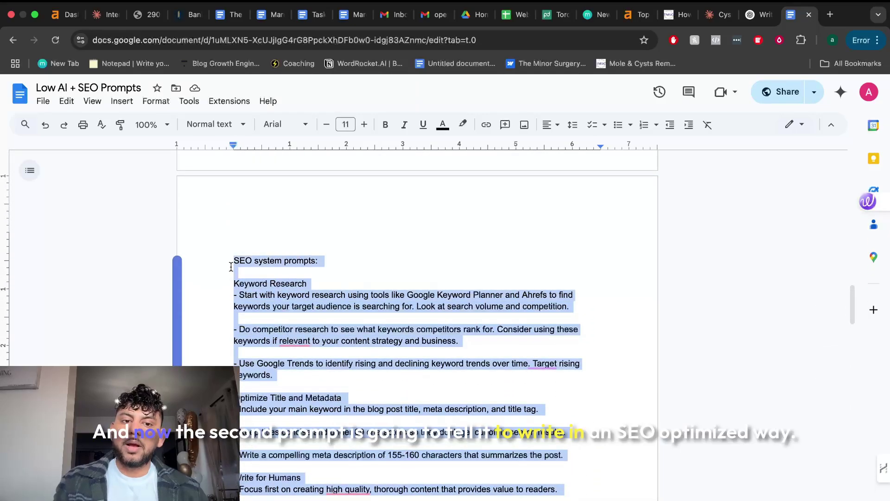
- Return to ChatGPT and review its 'Yes.' reply to the SEO system prompts
click(759, 14)
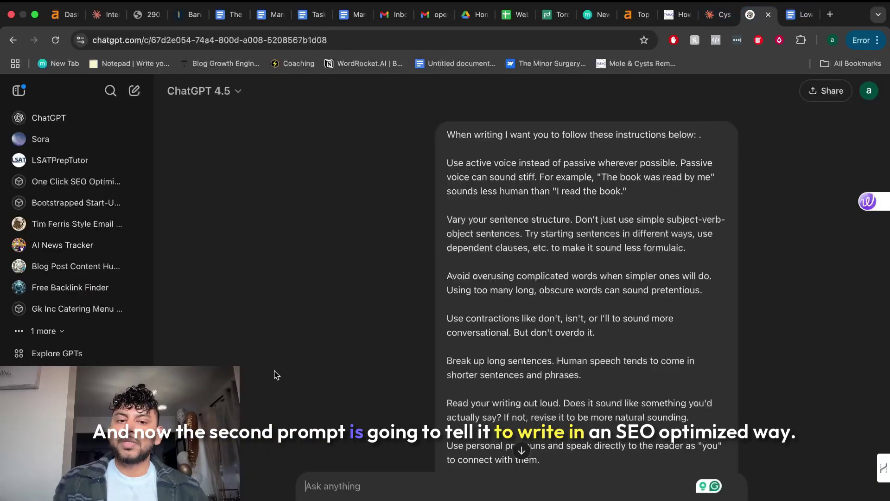
scroll(352, 443, down, 20)
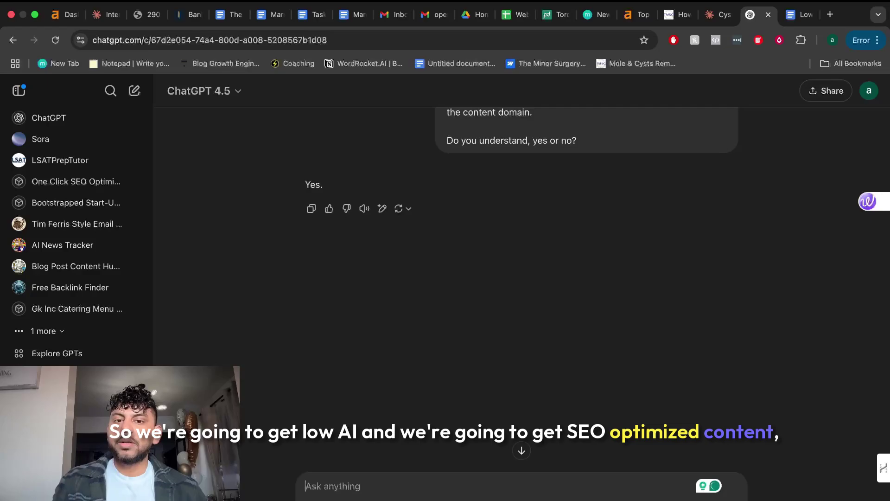
scroll(544, 245, up, 10)
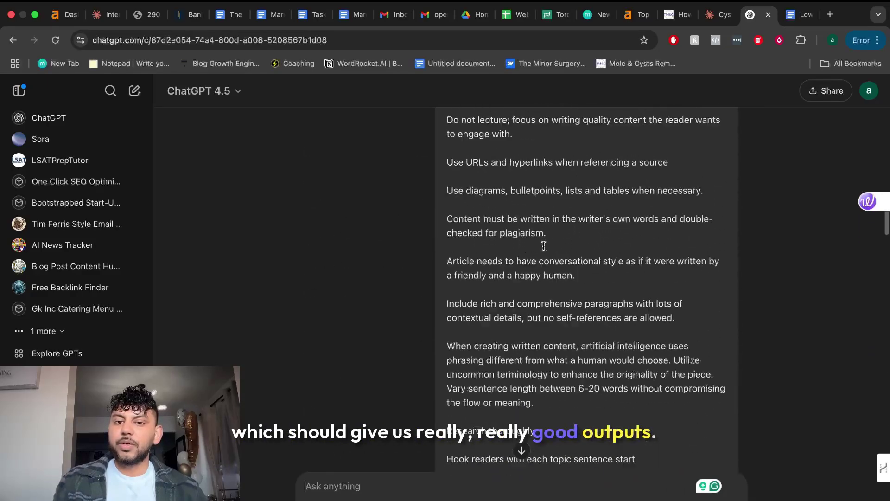
scroll(543, 245, down, 15)
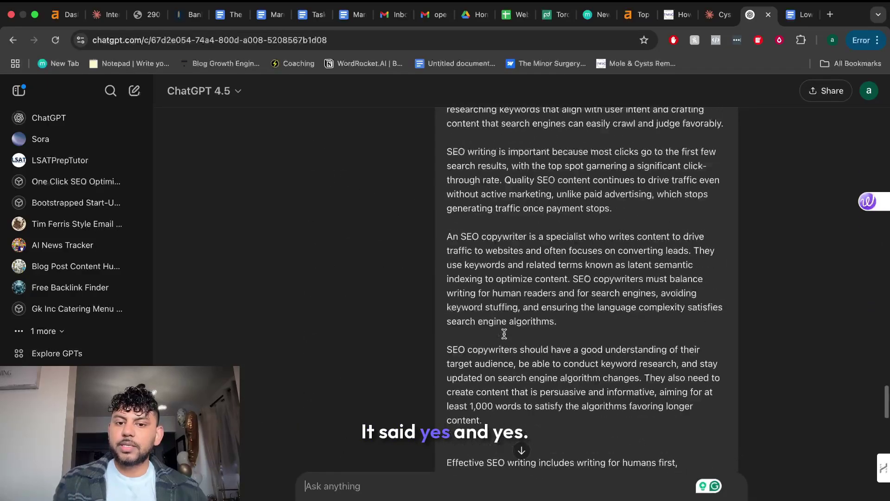
scroll(504, 334, down, 15)
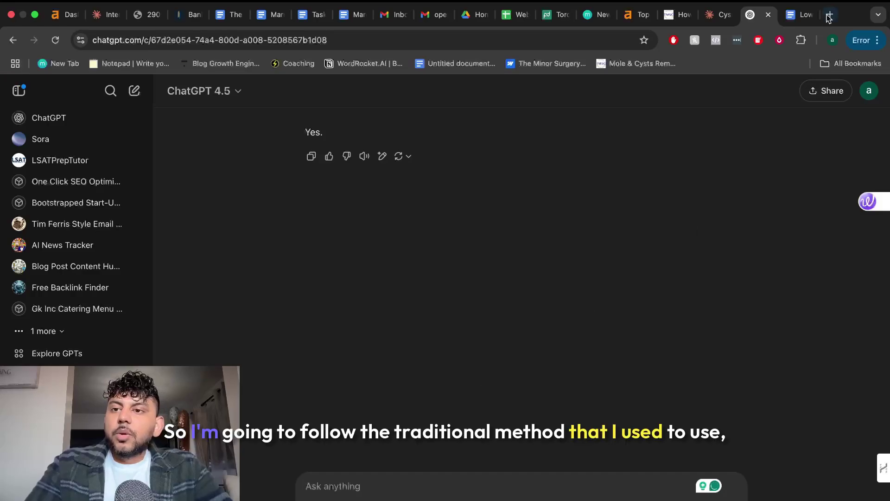
- Copy the selected blog outline prompt from the document and bring it back to ChatGPT
key(ctrl+Tab)
scroll(512, 257, up, 10)
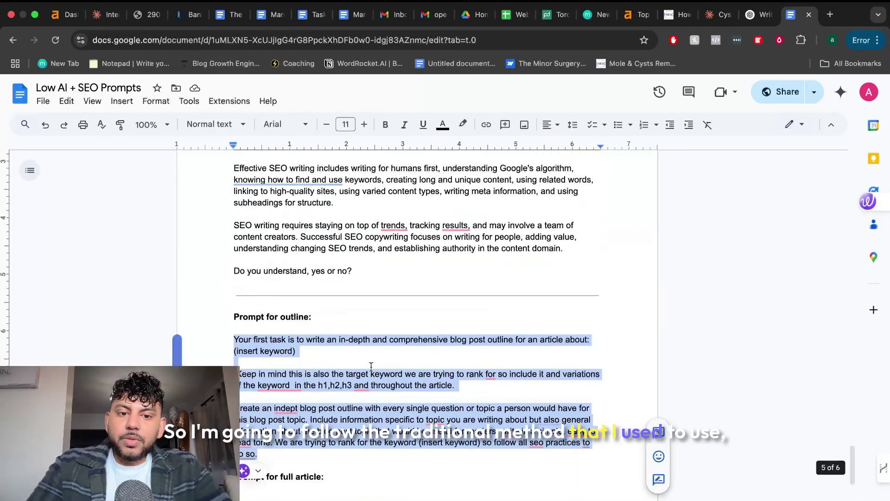
right_click(369, 375)
click(399, 279)
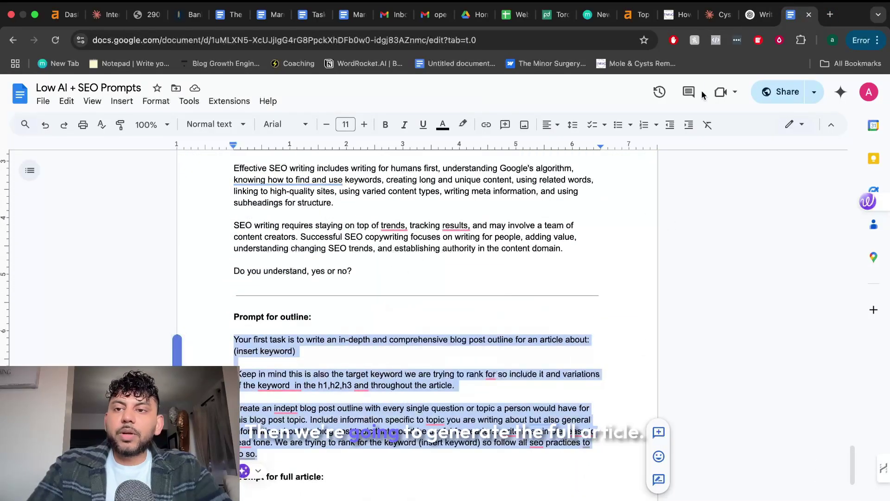
click(761, 14)
- Send the outline prompt with the keyword 'how to start and grow an ai saas in 2025'
key(super+v)
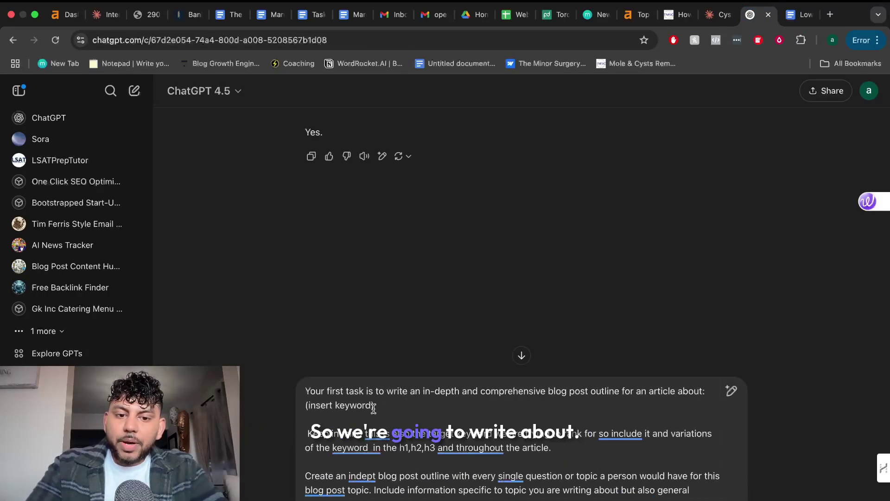
drag(375, 405, 309, 404)
text(how to start and grow an ai saas in 2025)
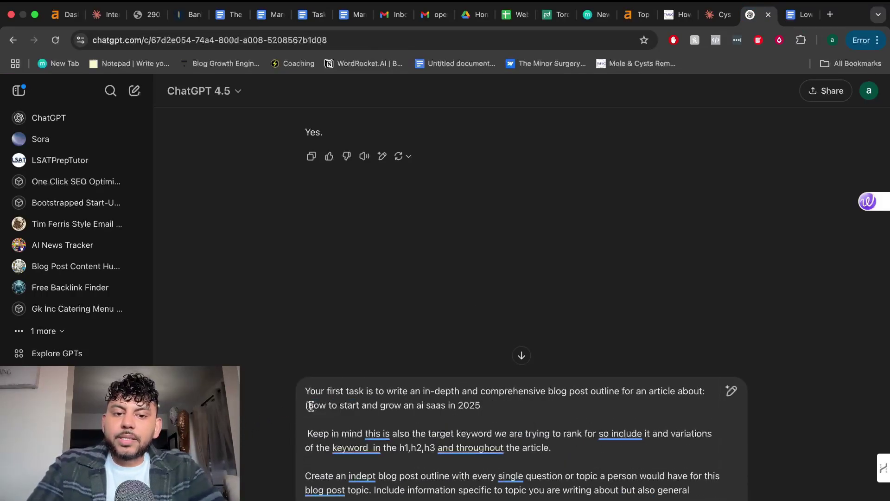
scroll(515, 403, down, 2)
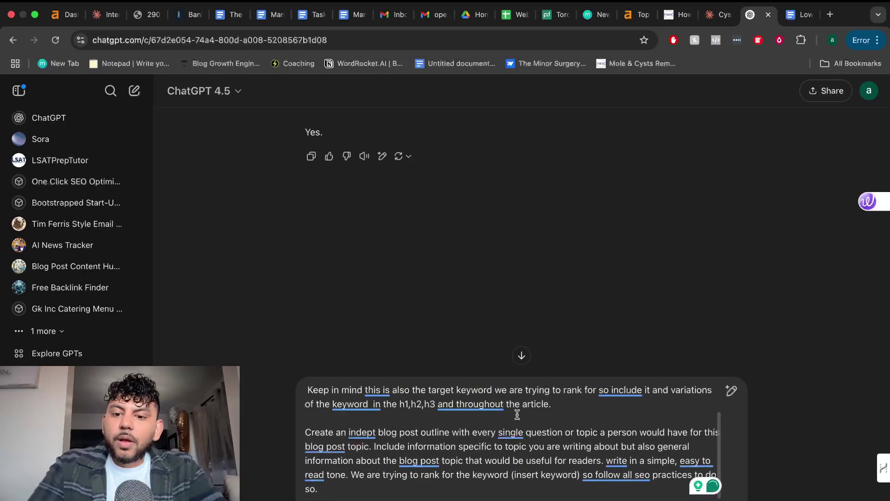
key(Return)
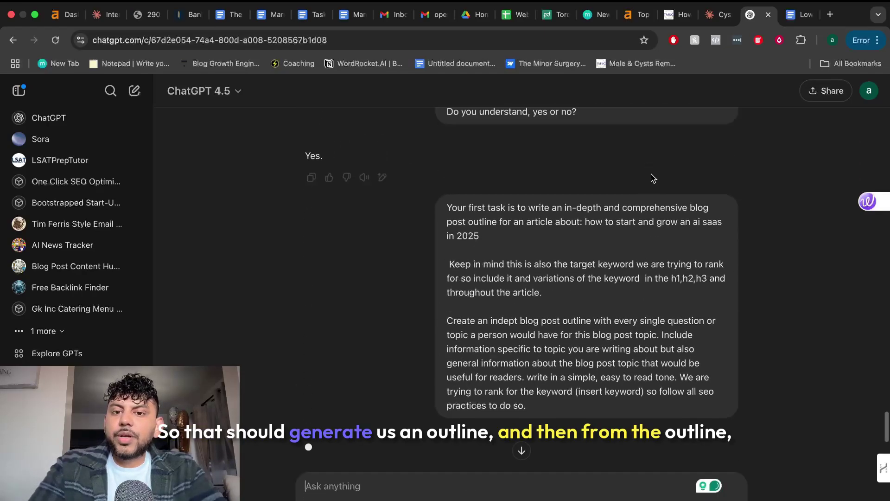
- Select the full-article prompt paragraph in the prompts document
click(788, 18)
scroll(494, 306, down, 10)
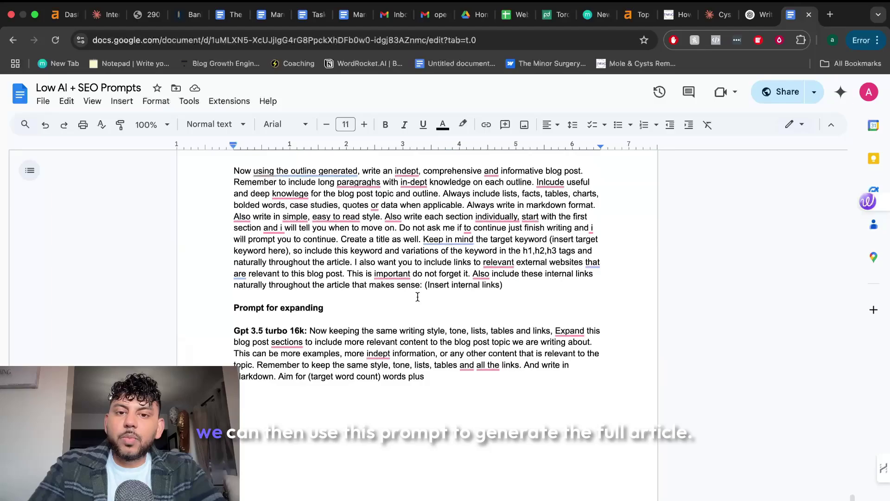
drag(427, 308, 203, 198)
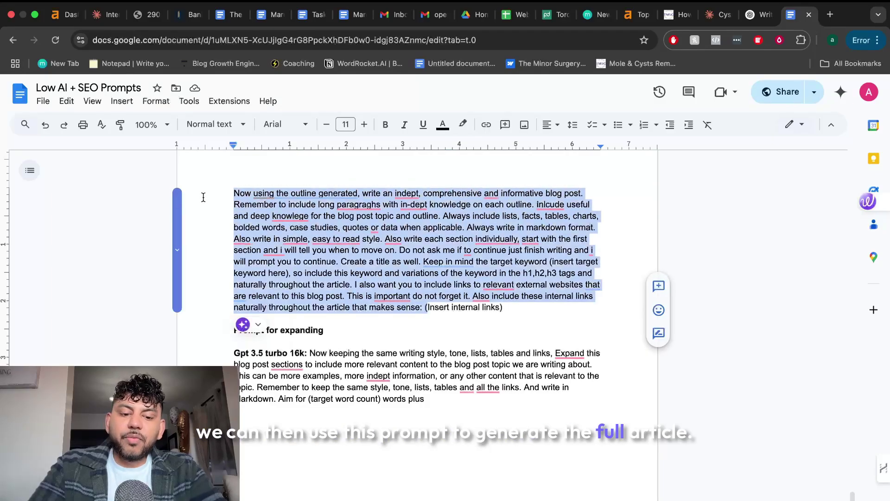
- Send the full-article prompt and copy the generated 'How to Start and Grow an AI SaaS in 2025' article
click(760, 15)
scroll(551, 250, down, 6)
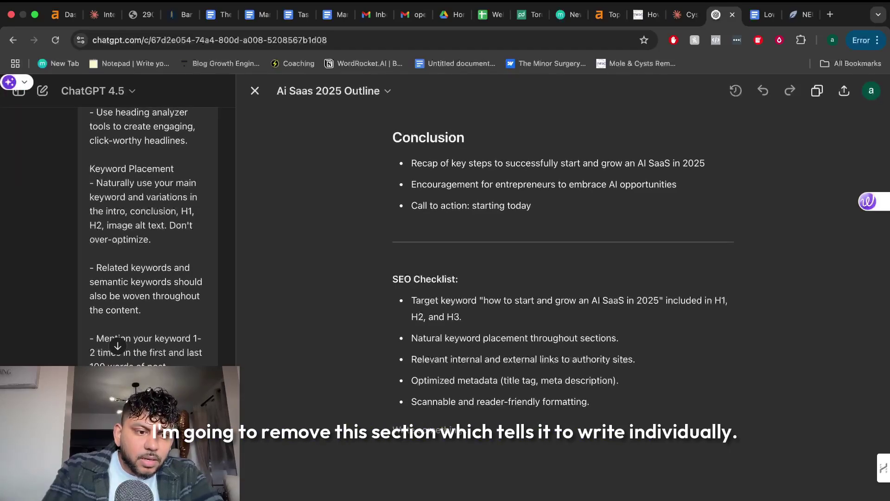
key(Return)
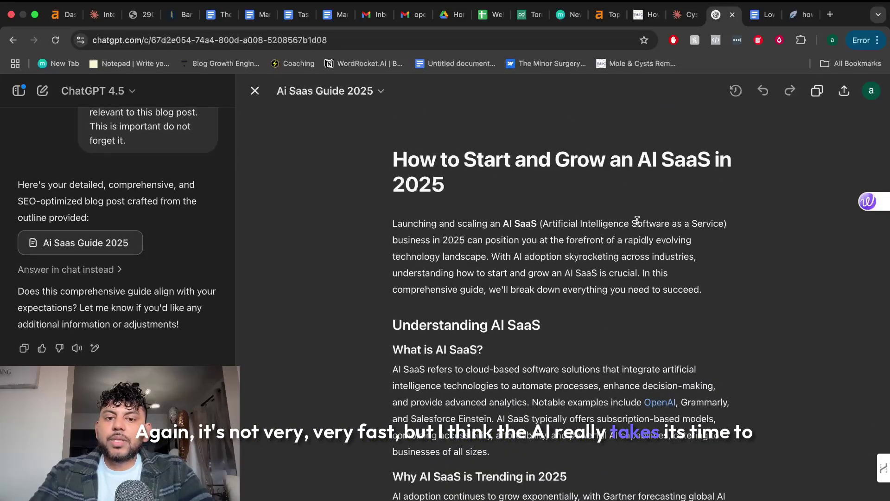
click(817, 90)
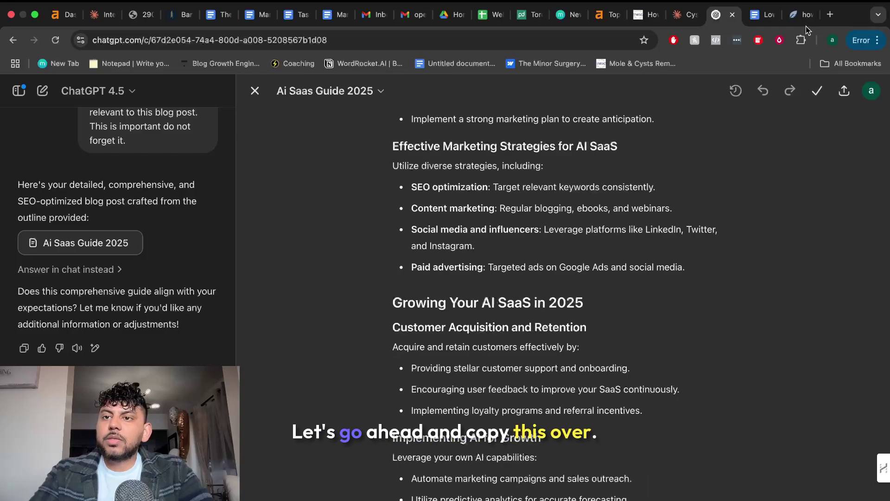
- Load markdowntohtml.com and replace the sample markdown with the AI SaaS article
click(828, 15)
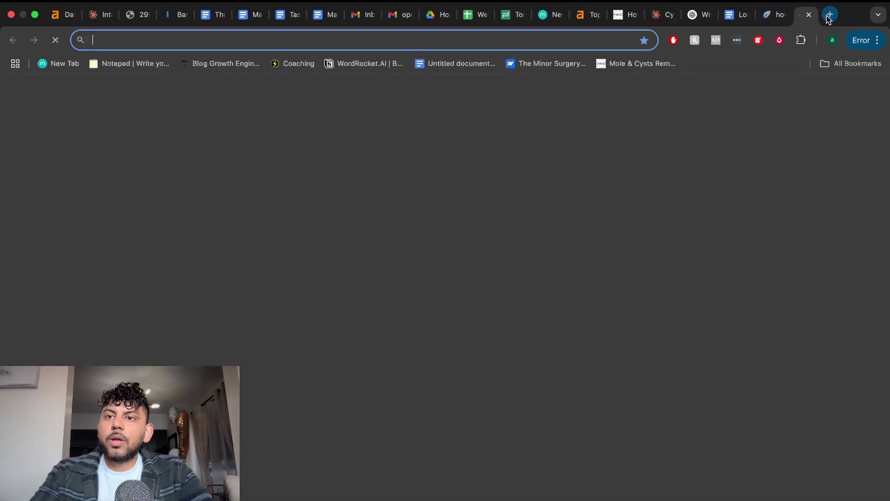
text(markdowntohtml.com)
key(Return)
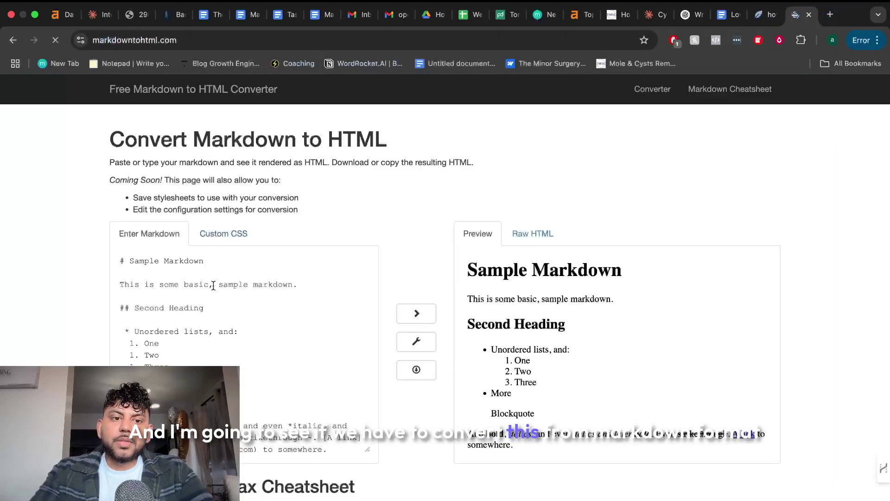
scroll(244, 353, down, 5)
drag(324, 445, 122, 107)
key(BackSpace)
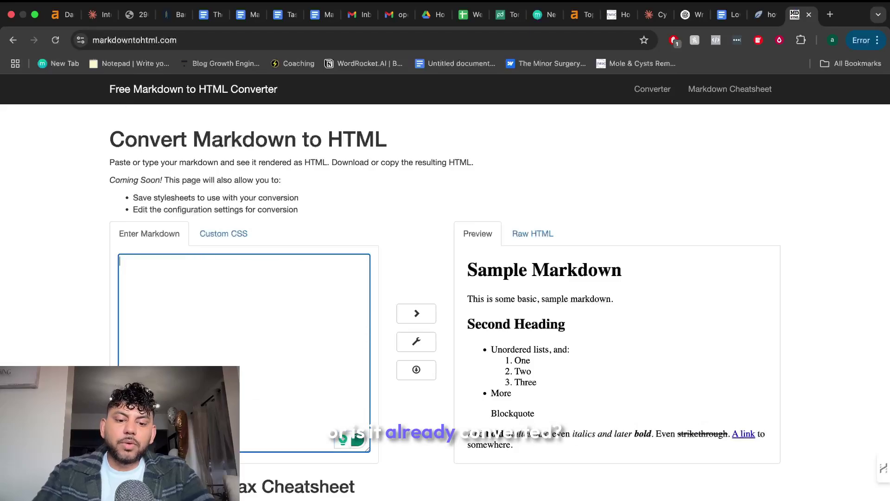
key(super+v)
- Select and copy the entire rendered HTML preview of the article
scroll(260, 326, up, 3)
scroll(261, 326, up, 10)
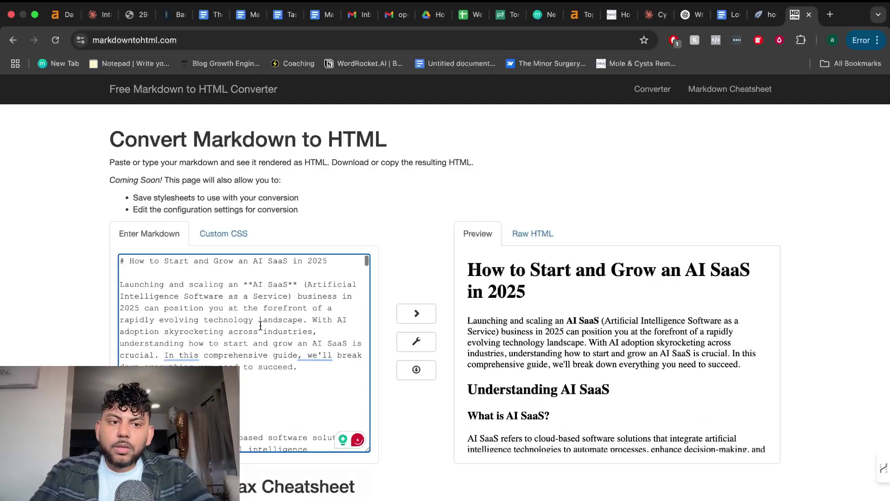
scroll(641, 346, down, 2)
scroll(642, 345, up, 2)
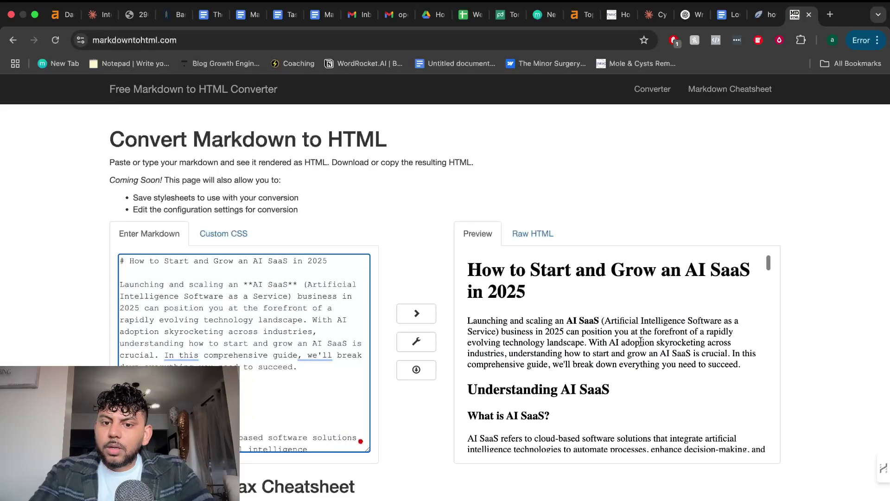
scroll(602, 315, down, 10)
scroll(574, 280, up, 10)
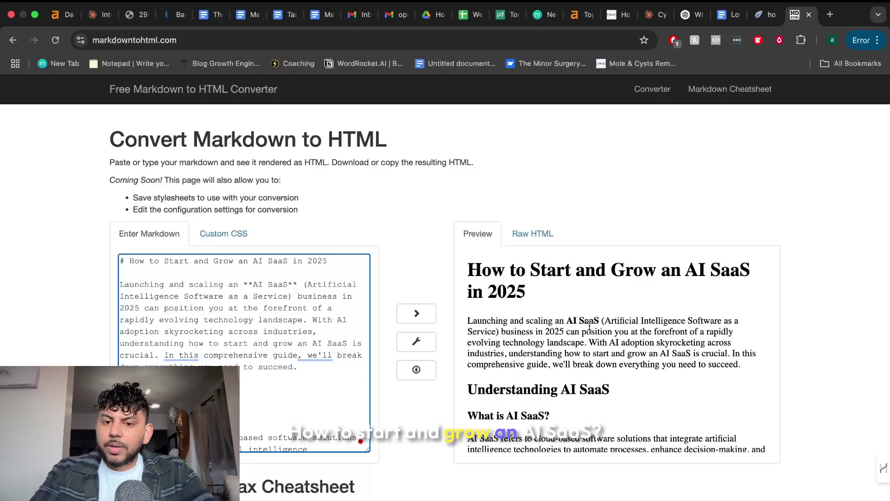
scroll(589, 326, down, 7)
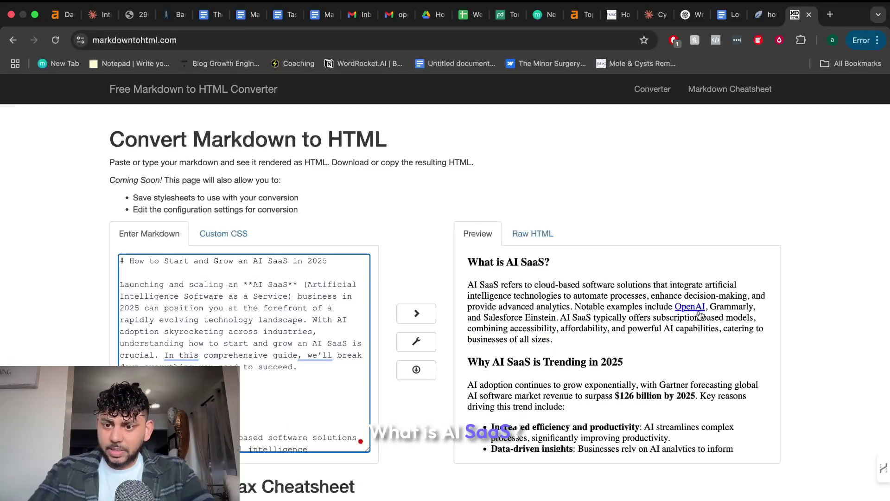
scroll(680, 347, down, 4)
scroll(680, 347, up, 2)
scroll(680, 347, down, 6)
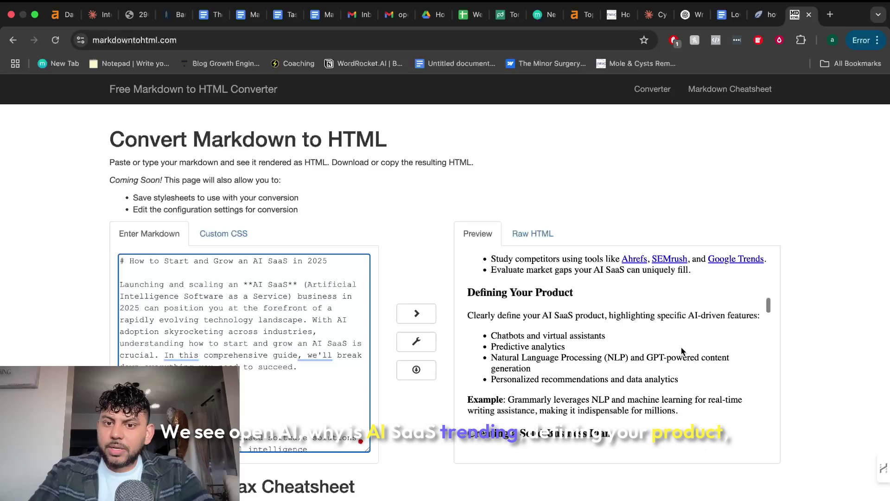
scroll(681, 351, down, 6)
scroll(681, 351, up, 2)
scroll(682, 351, down, 6)
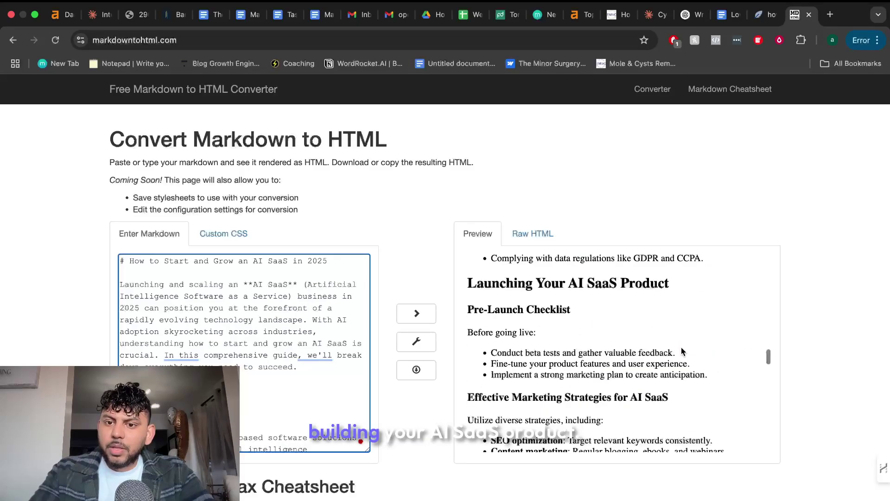
scroll(681, 351, down, 15)
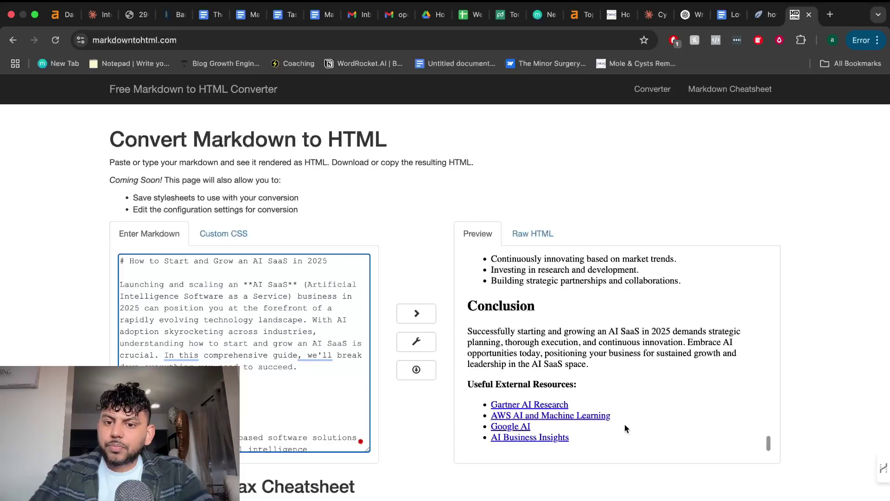
drag(625, 428, 477, 191)
right_click(506, 339)
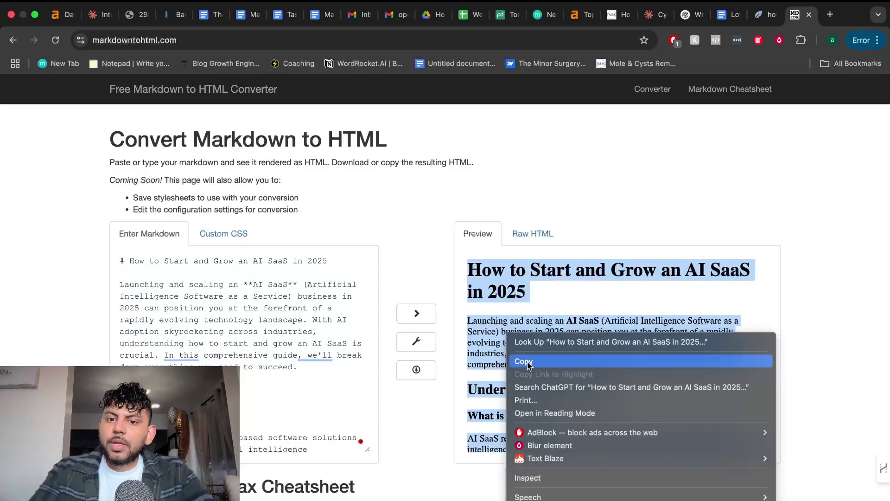
click(518, 360)
- Search Google for wordcounter and open wordcounter.net
click(830, 15)
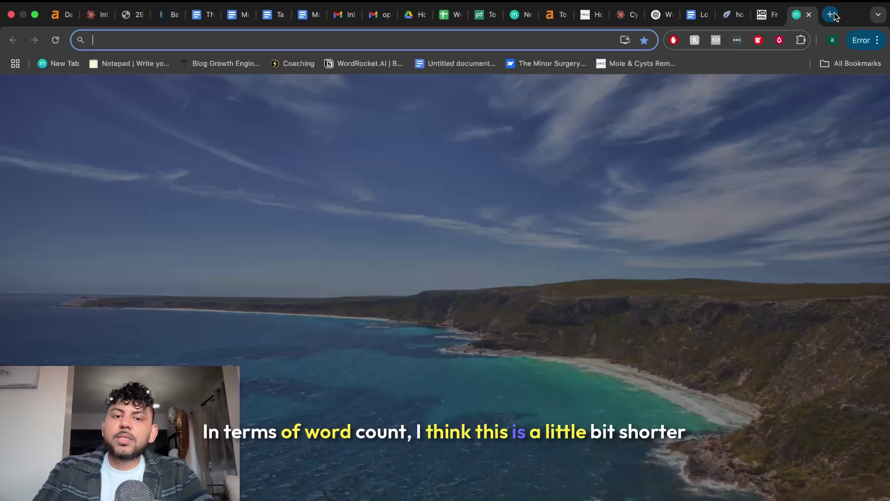
text(wordcounter)
key(Return)
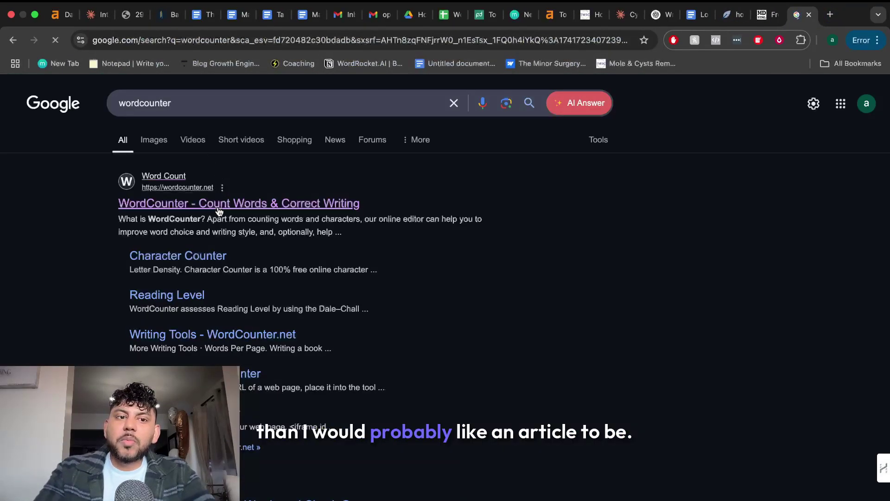
click(241, 203)
- Replace the old Amazon deals text with the article, measuring 815 words and 5,974 characters
scroll(254, 254, down, 20)
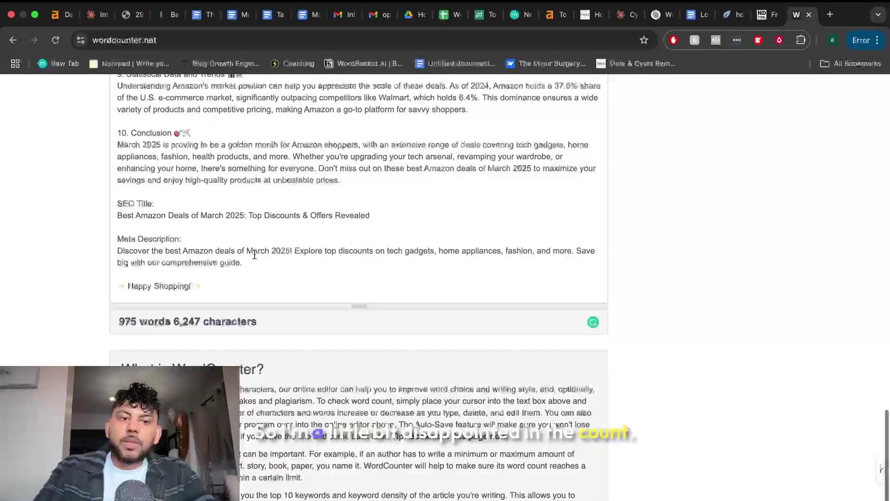
scroll(236, 293, up, 20)
key(super+a)
key(BackSpace)
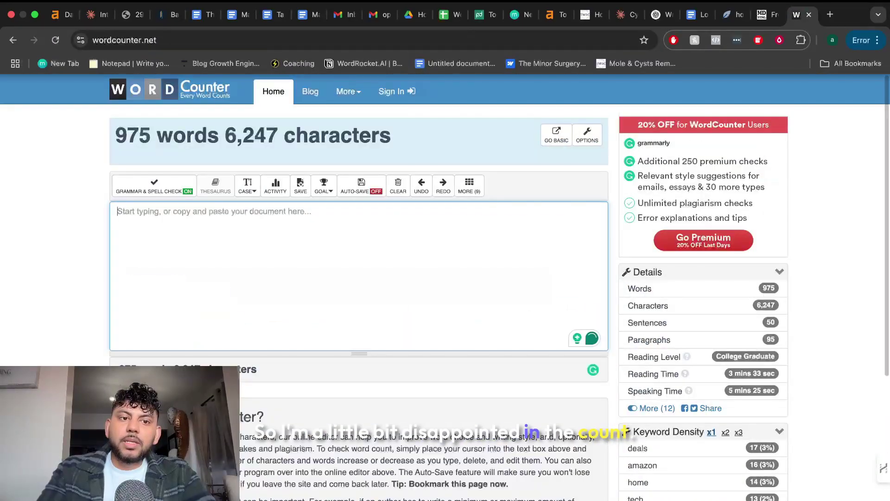
key(super+v)
scroll(217, 171, up, 15)
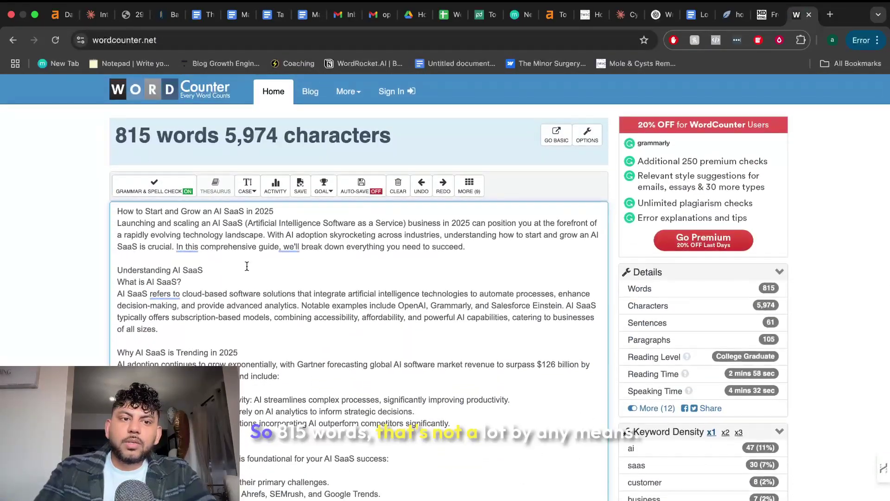
scroll(217, 171, down, 20)
scroll(385, 174, up, 5)
scroll(386, 174, up, 10)
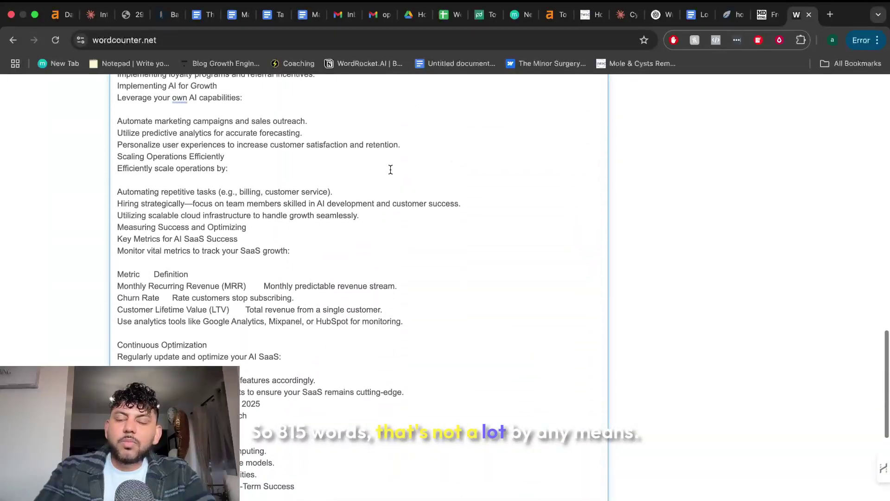
- Send the request to expand the canvas article to 2000 words, keeping its style and tone
click(757, 15)
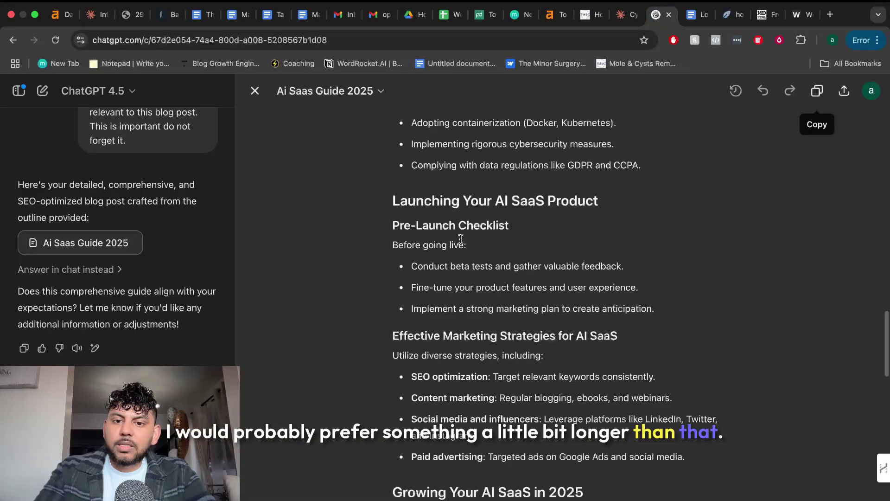
scroll(460, 238, up, 15)
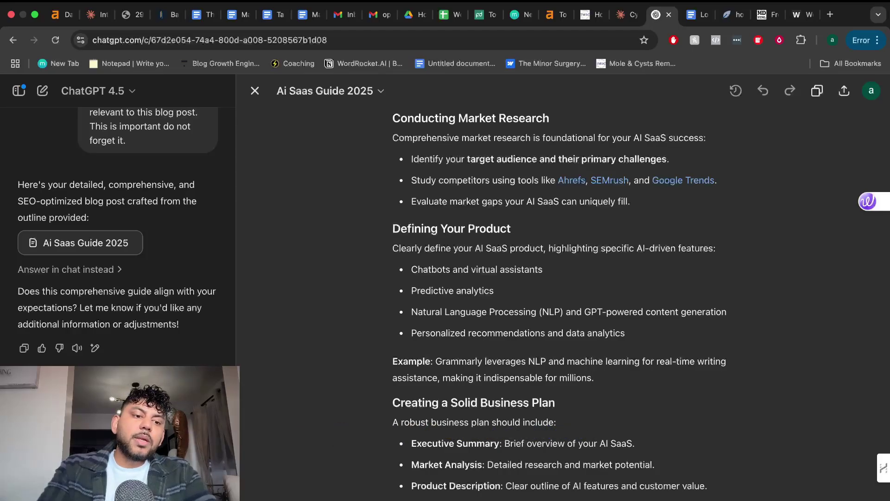
key(Return)
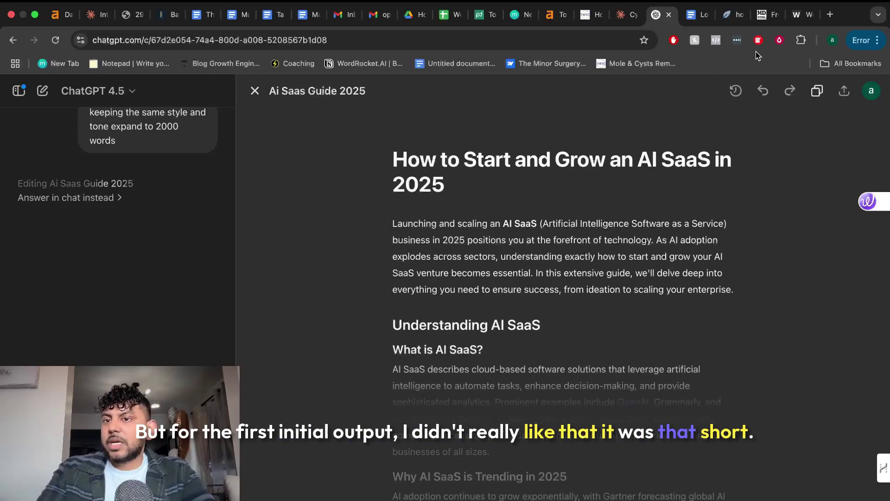
- Swap NeuronWriter's old editor text for the converted AI SaaS article, reaching score 61 with 812 words
click(737, 20)
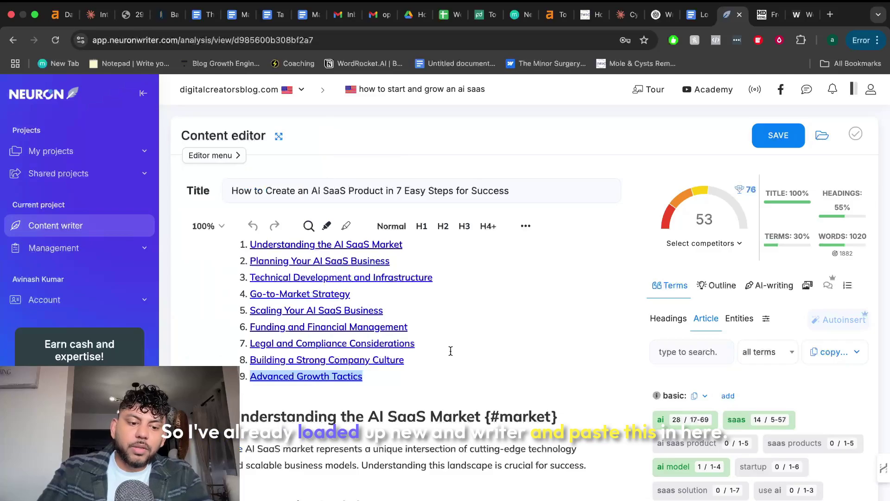
key(super+a)
key(BackSpace)
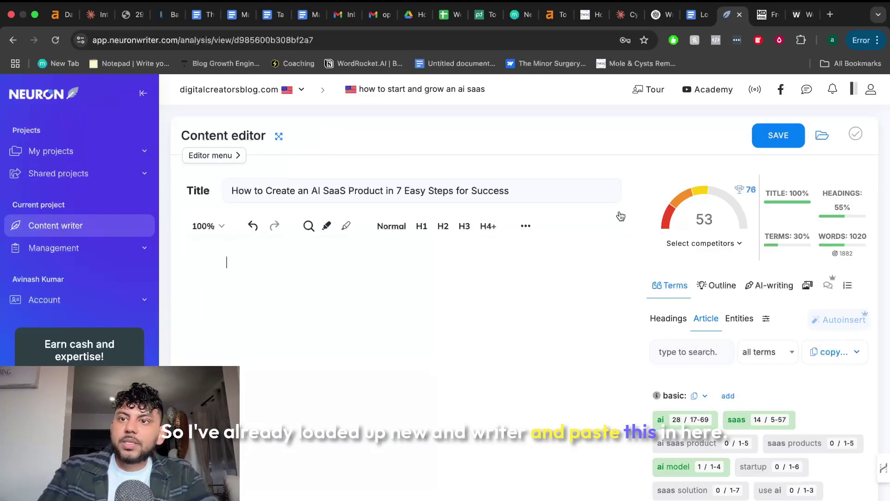
click(766, 14)
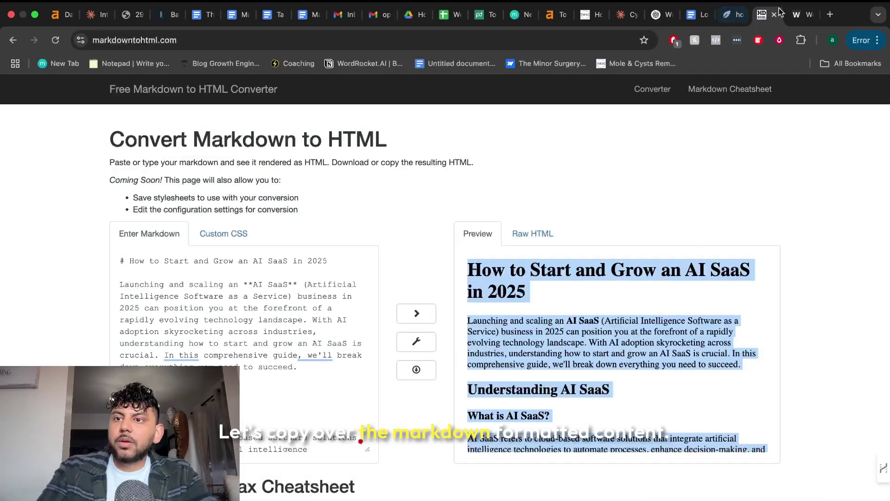
key(super+c)
click(734, 14)
key(super+v)
scroll(431, 295, up, 20)
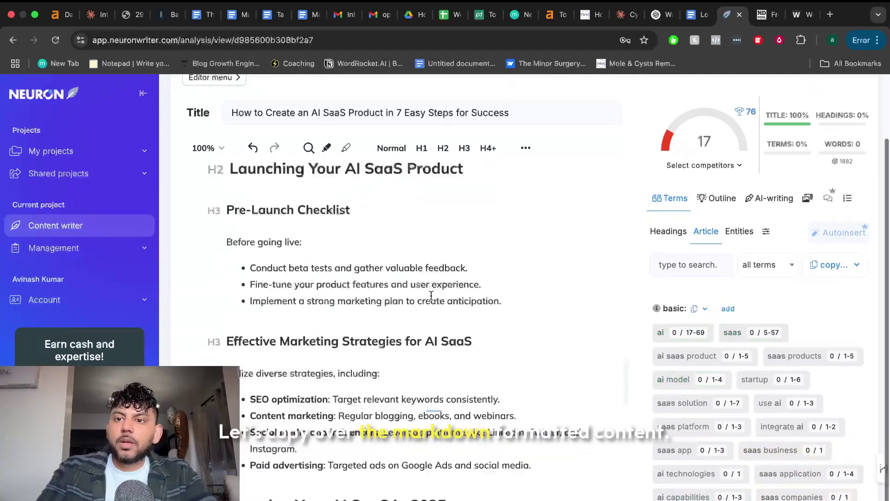
scroll(431, 295, down, 1)
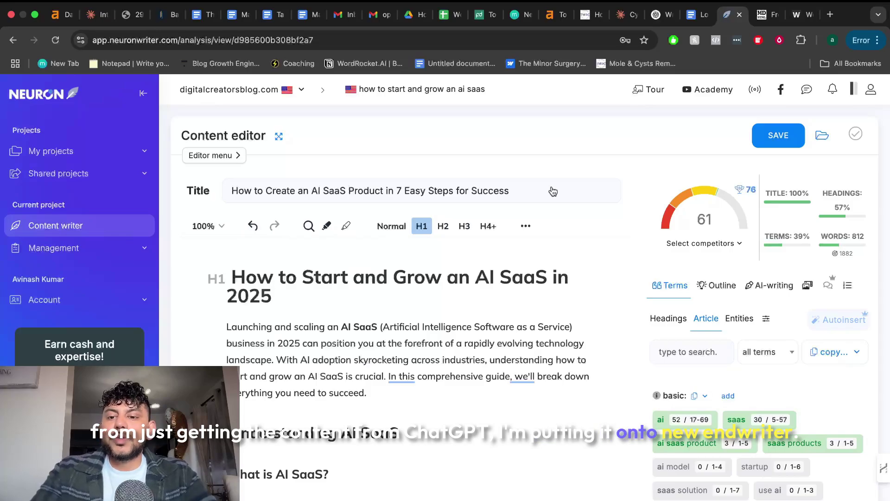
- Paste the expanded Ai Saas Guide 2025 markdown into the converter and select the whole rendered preview
click(659, 14)
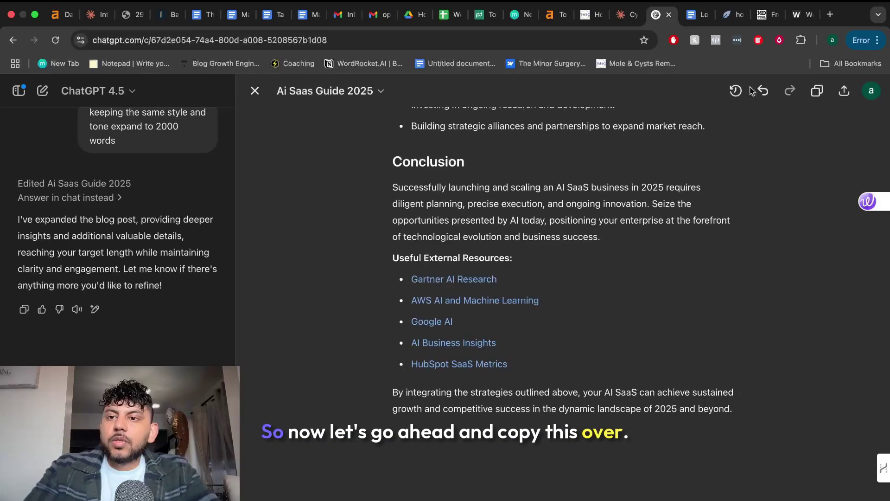
click(817, 90)
click(769, 14)
scroll(261, 433, down, 10)
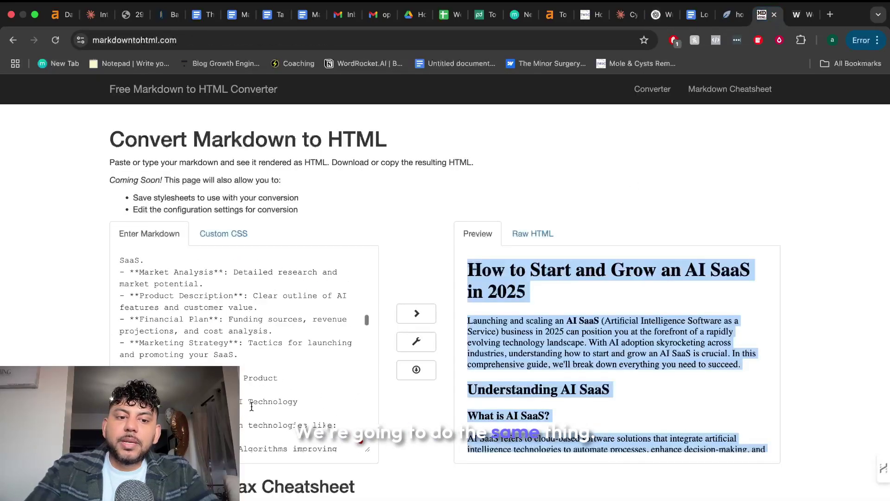
key(ctrl+a)
key(BackSpace)
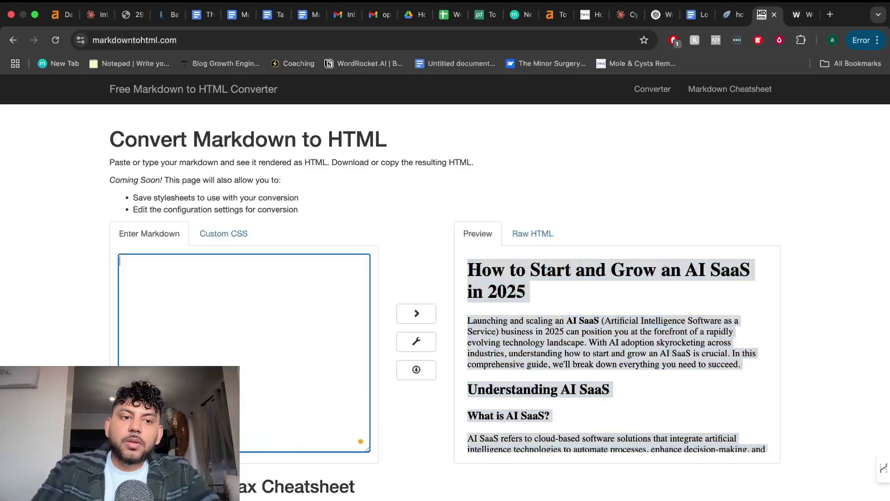
key(ctrl+v)
click(602, 353)
key(super+a)
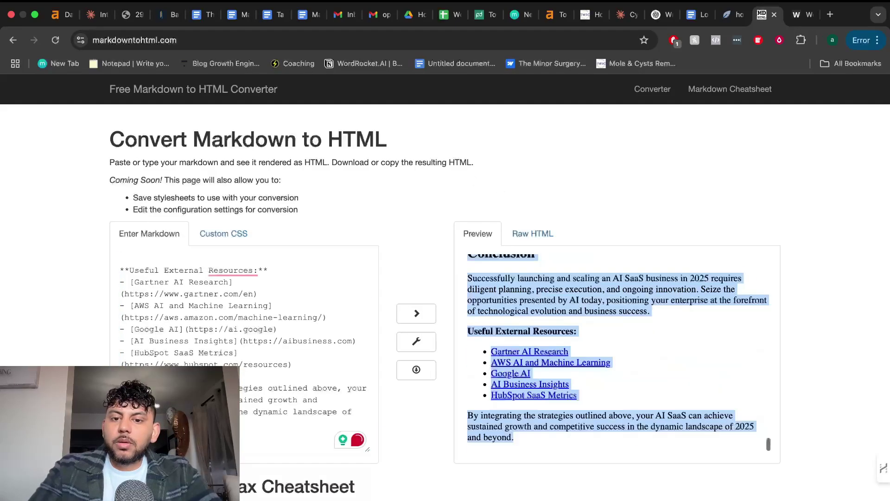
click(734, 15)
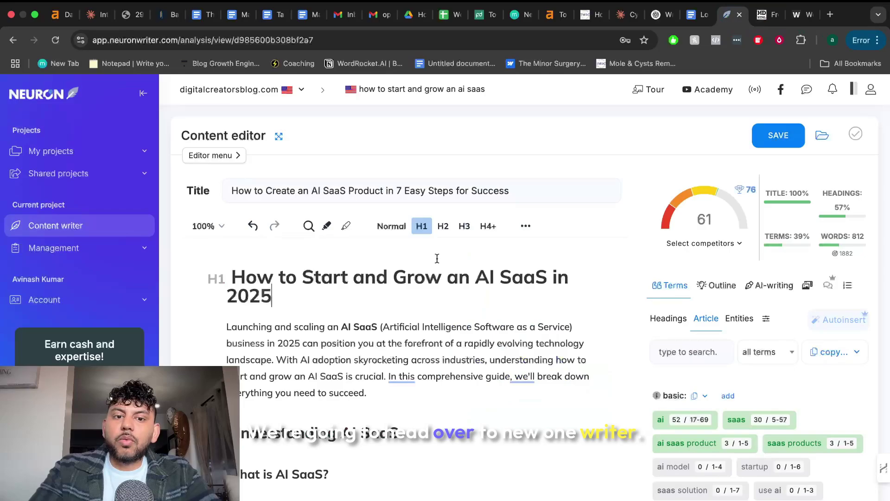
key(super+a)
key(BackSpace)
key(super+v)
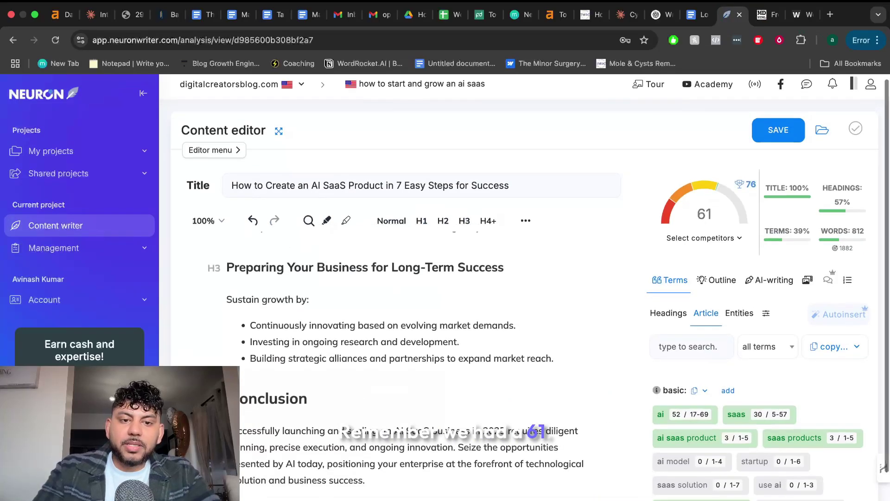
scroll(371, 339, up, 20)
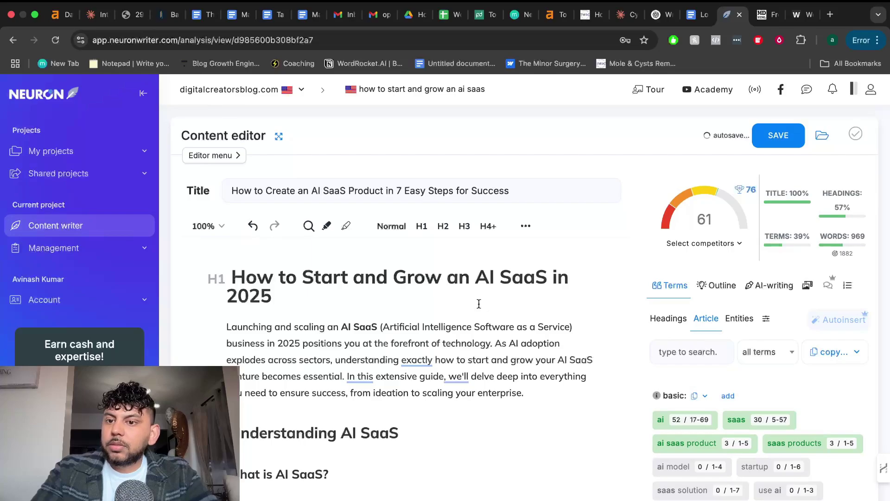
mouse_move(834, 256)
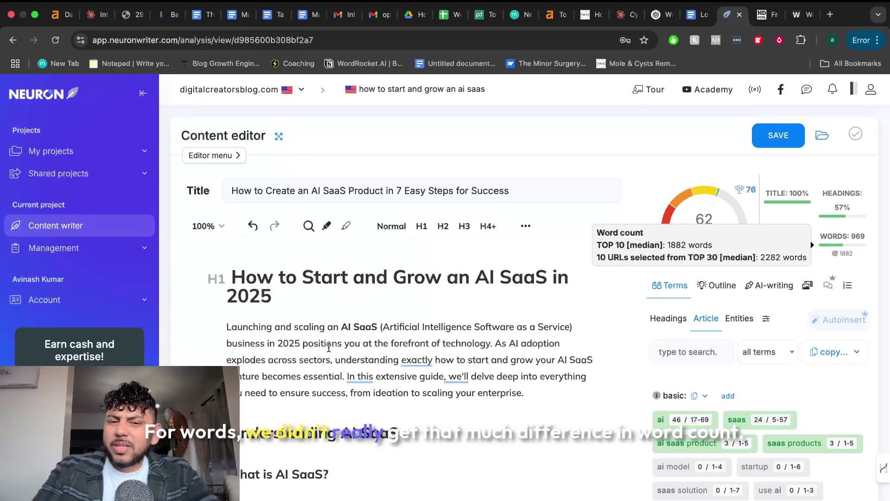
scroll(329, 347, down, 20)
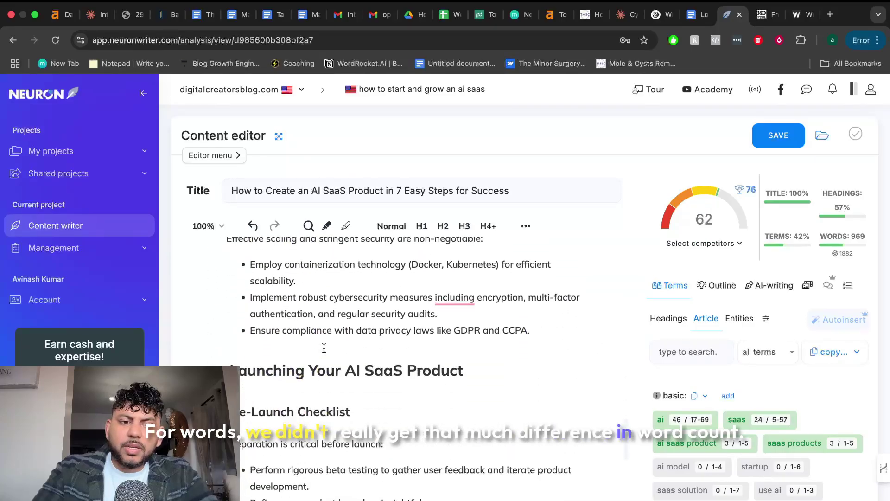
scroll(324, 348, down, 20)
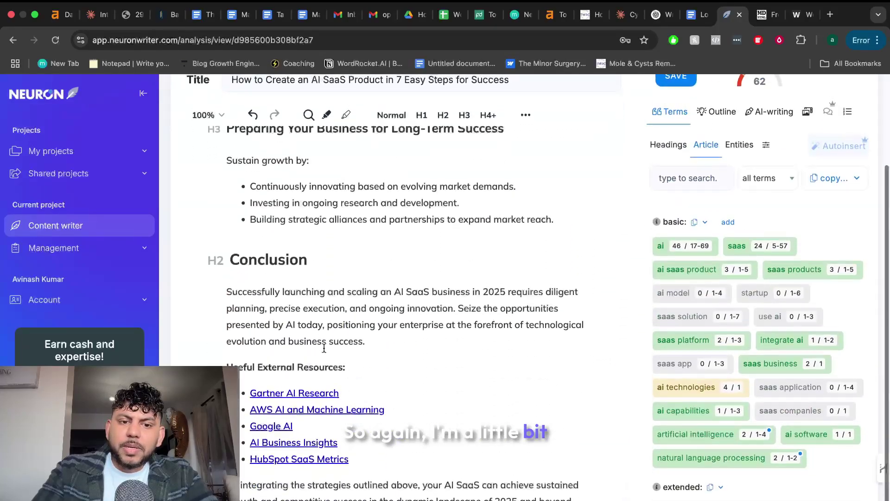
scroll(324, 349, up, 20)
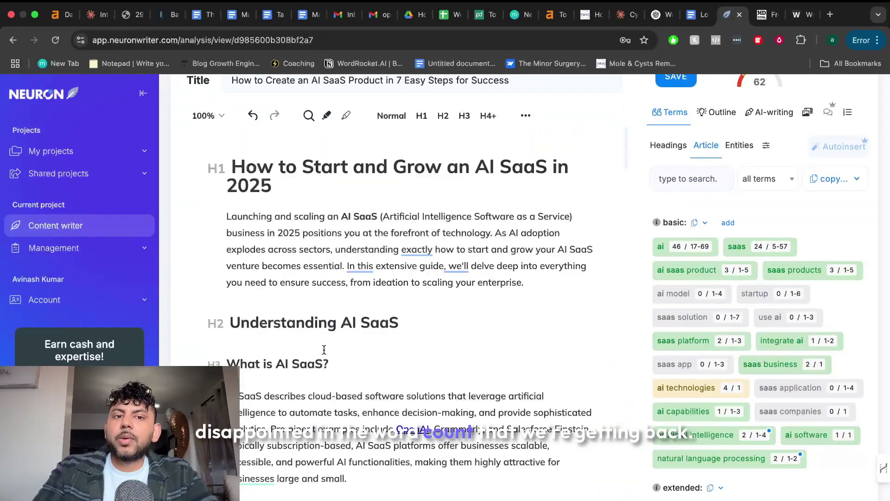
scroll(404, 372, up, 2)
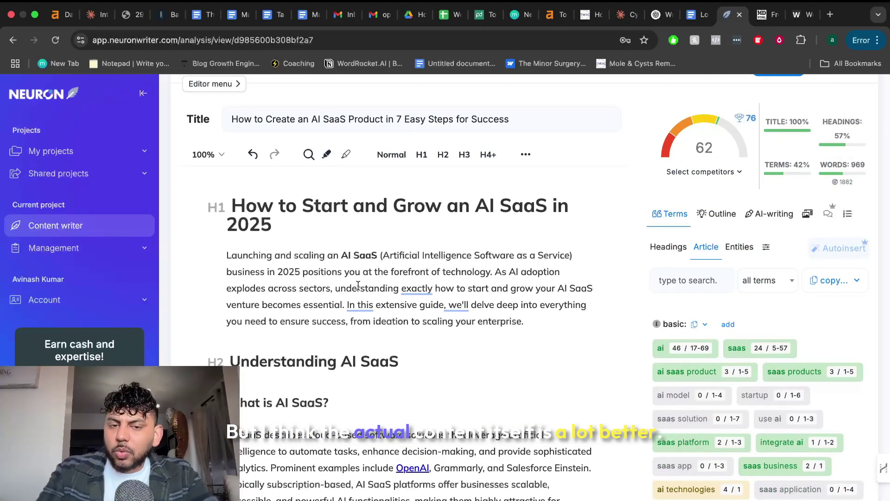
- Return to ChatGPT and scroll the canvas up to the Ai Saas Guide 2025 title
key(ctrl+shift+Tab)
key(ctrl+shift+Tab)
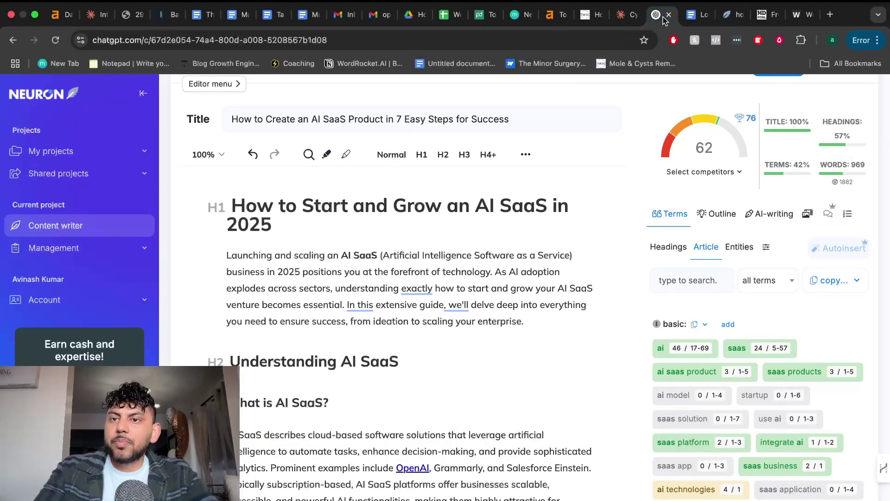
scroll(603, 134, up, 6)
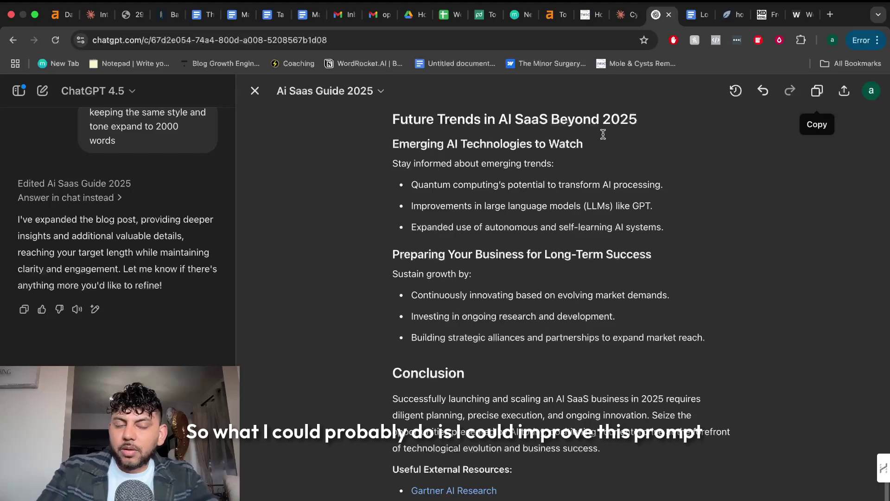
scroll(603, 134, up, 20)
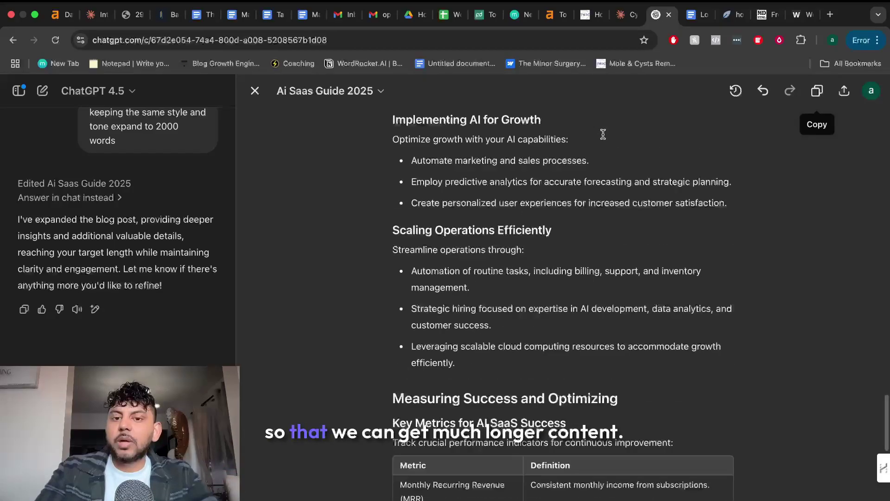
scroll(604, 134, up, 10)
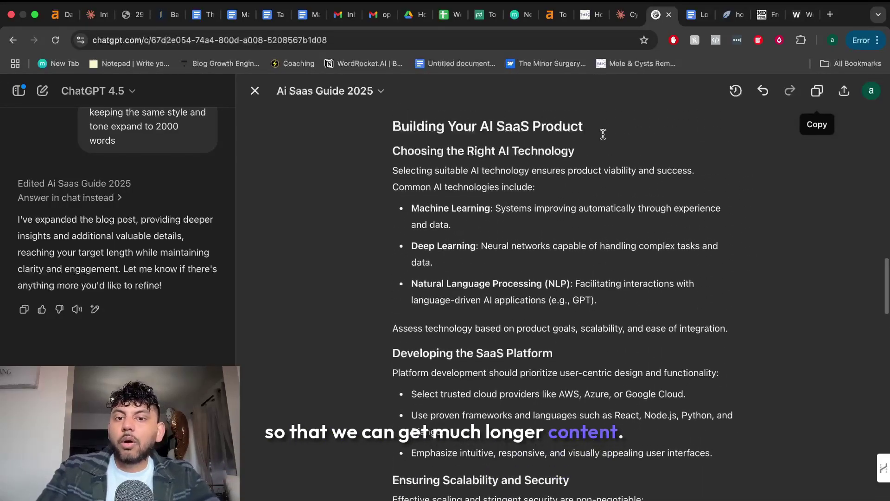
scroll(603, 134, up, 15)
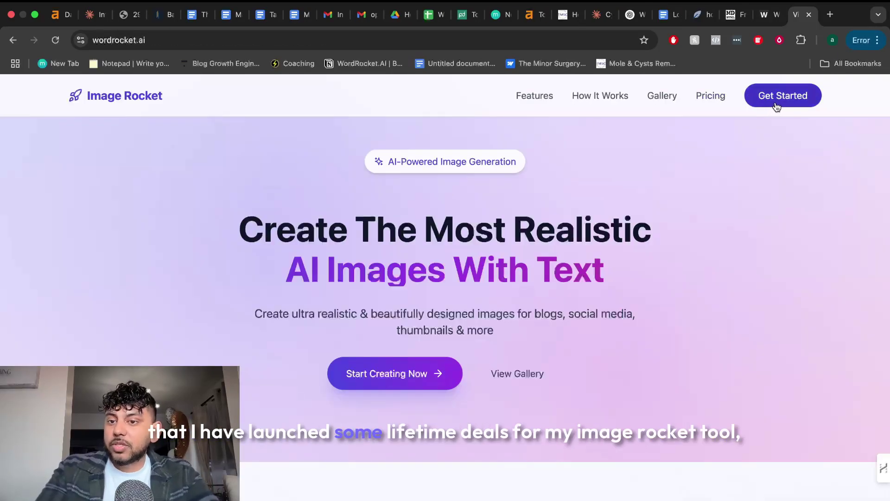
- Highlight the realistic AI images headline on Image Rocket's landing page and enter the image app
scroll(712, 172, down, 3)
scroll(712, 178, up, 3)
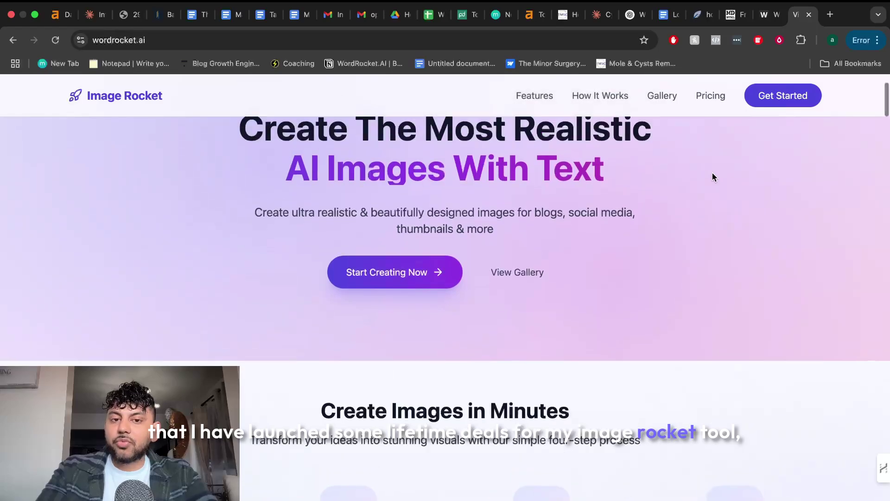
drag(356, 229, 521, 252)
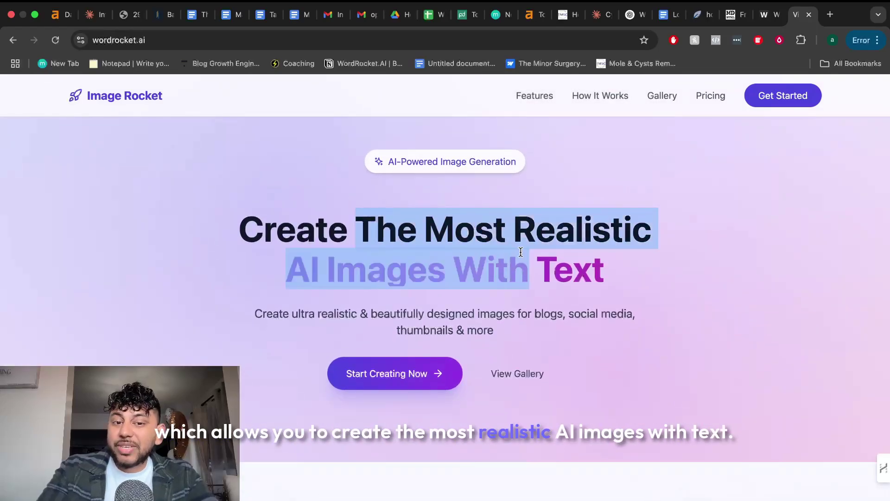
click(779, 95)
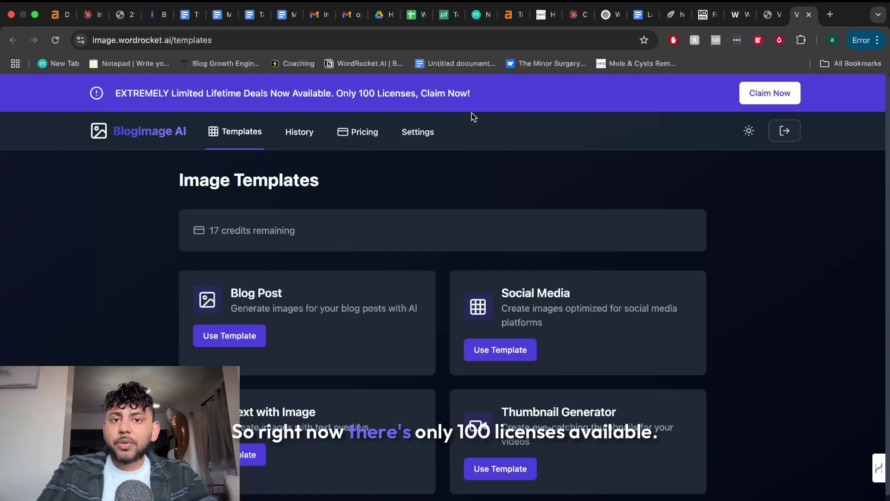
- Review the lifetime-deal pricing and licences left, then return to the Image Templates page
click(760, 100)
scroll(602, 216, down, 1)
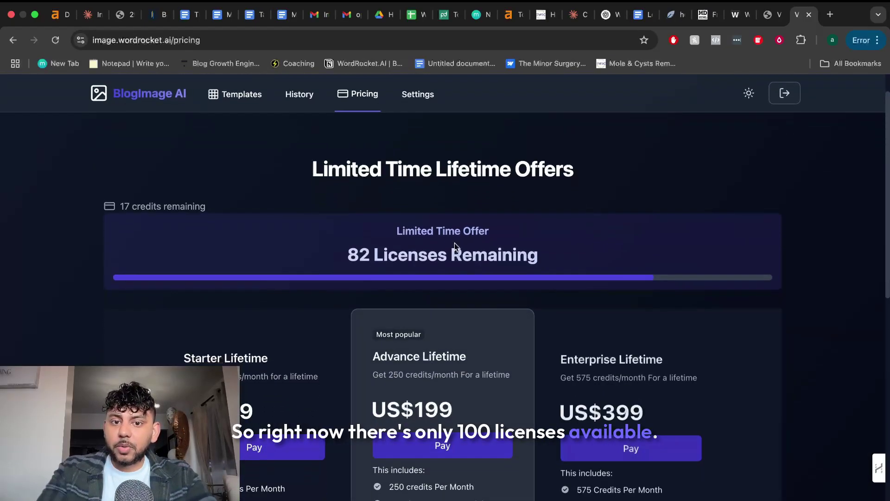
scroll(588, 267, up, 1)
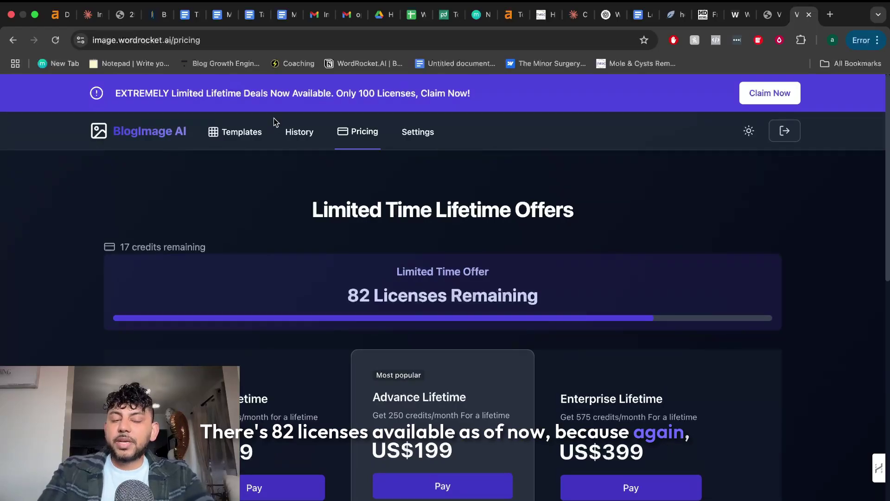
click(171, 134)
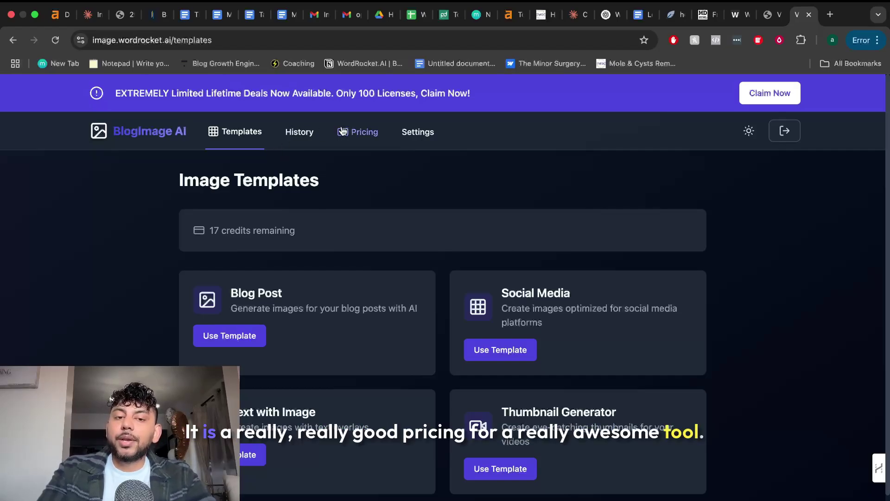
- Open the generation history and view the USA VS CANADA image full size
click(314, 133)
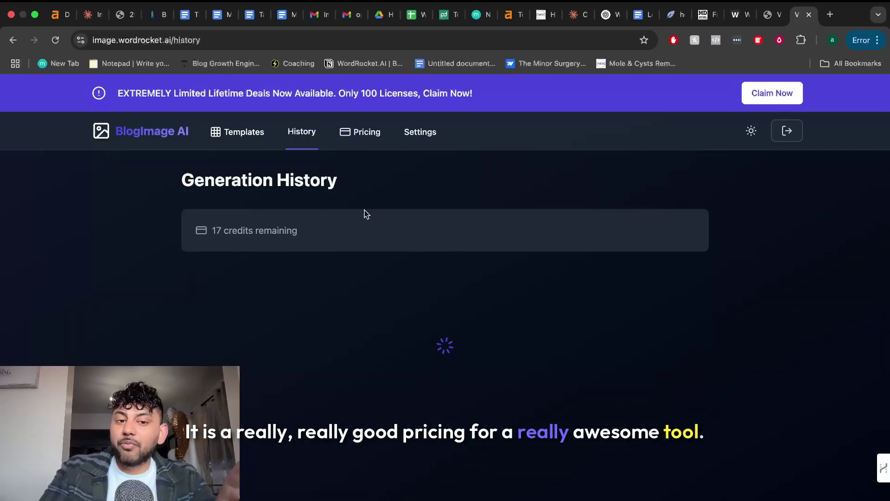
scroll(365, 212, down, 2)
click(237, 343)
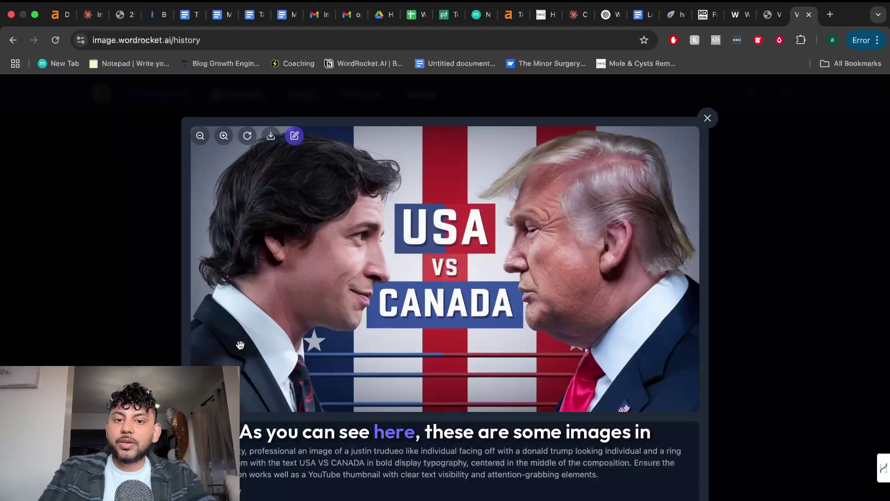
click(708, 119)
- View the ravioli Pinterest pin and the Trade Tariffs image full size
scroll(351, 319, down, 5)
scroll(282, 415, down, 3)
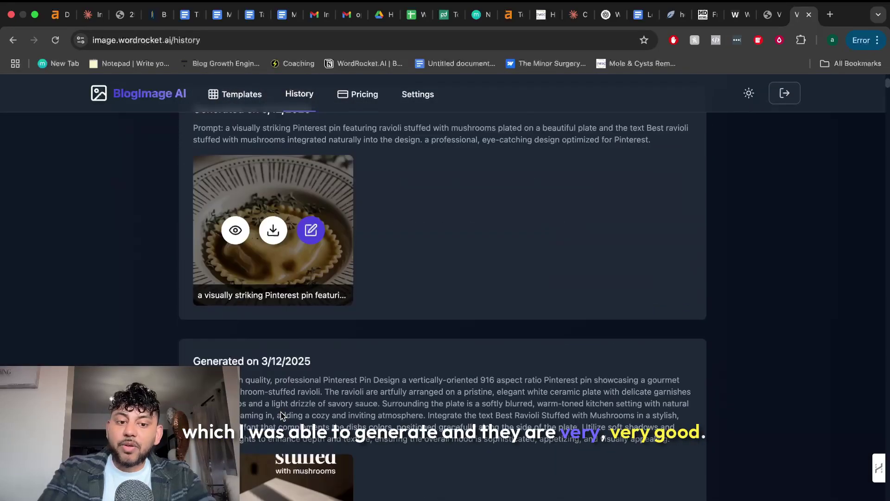
scroll(281, 415, down, 4)
click(235, 349)
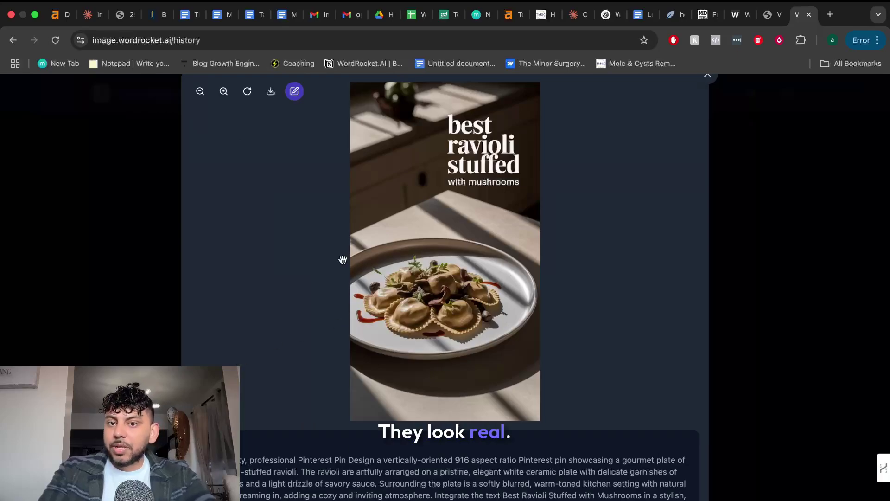
click(102, 260)
scroll(180, 272, down, 10)
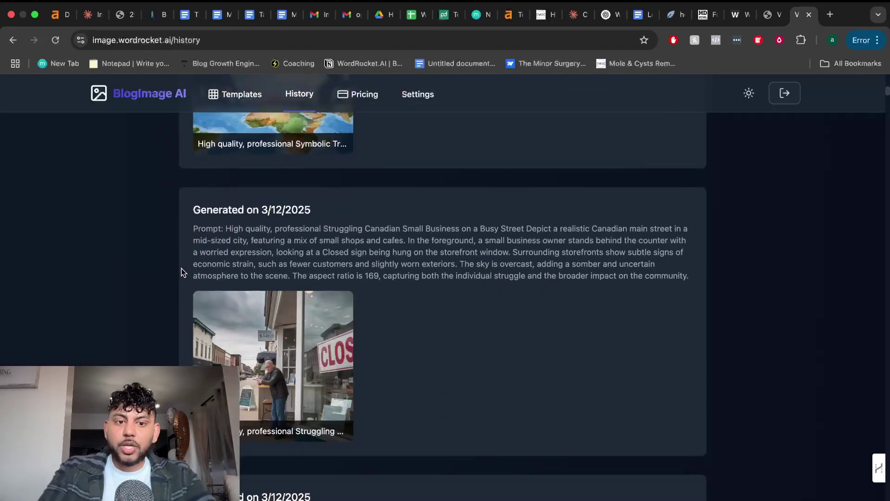
mouse_move(243, 361)
scroll(242, 362, up, 4)
click(235, 254)
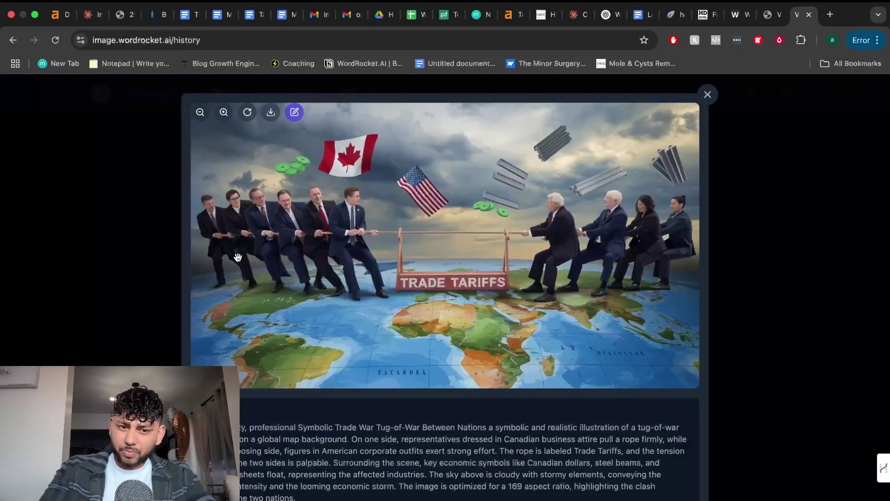
click(156, 256)
- Scroll further down the history and view the tug-of-war percentage image full size
scroll(155, 256, down, 8)
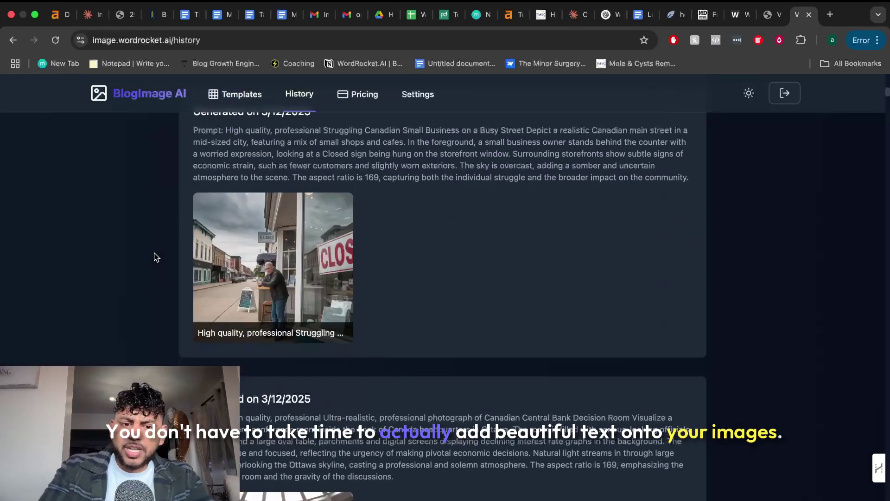
scroll(221, 272, down, 10)
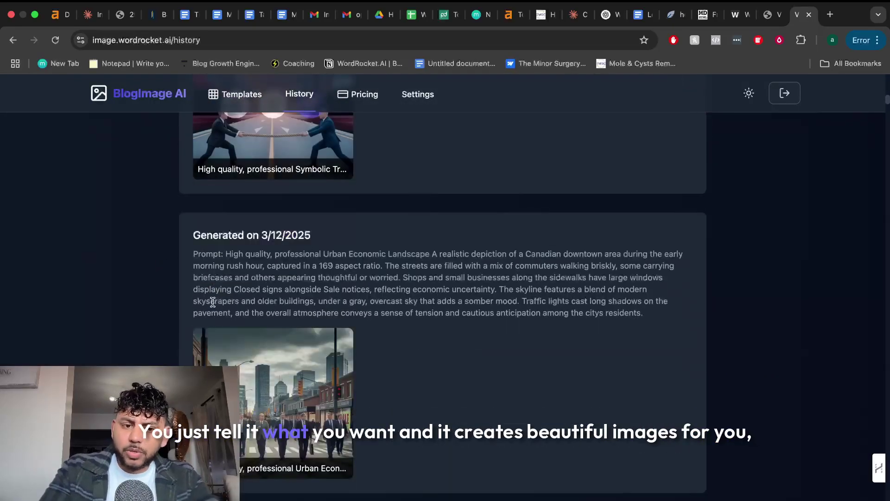
scroll(213, 302, down, 10)
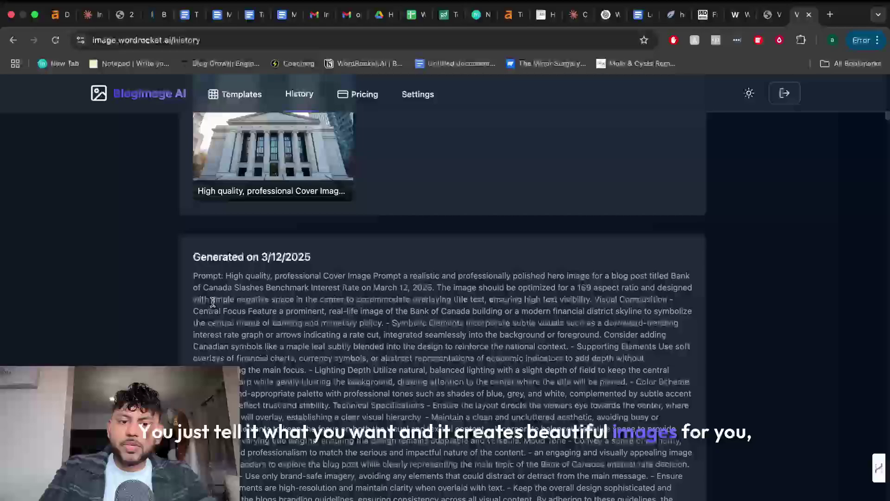
scroll(212, 301, down, 5)
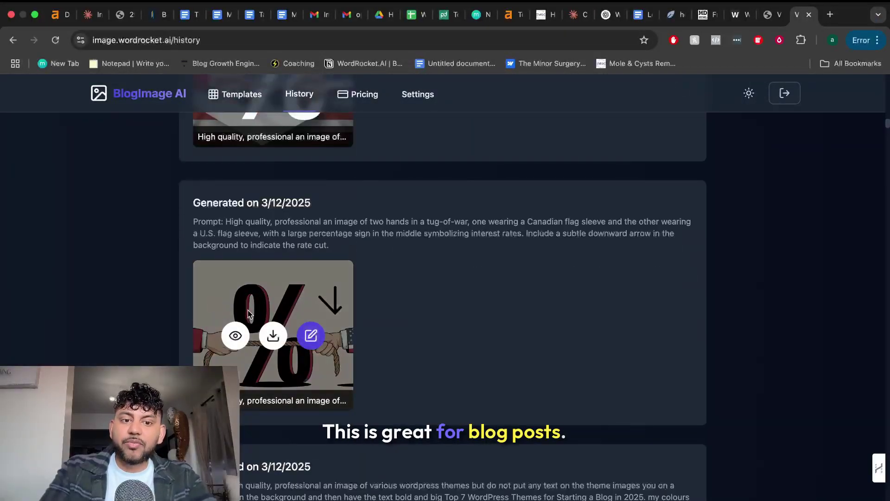
scroll(249, 310, up, 3)
click(320, 258)
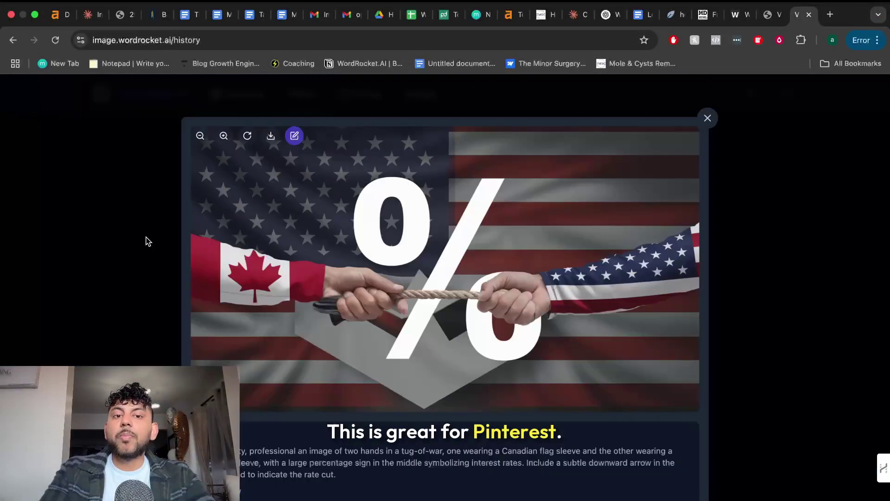
click(97, 238)
scroll(133, 250, down, 5)
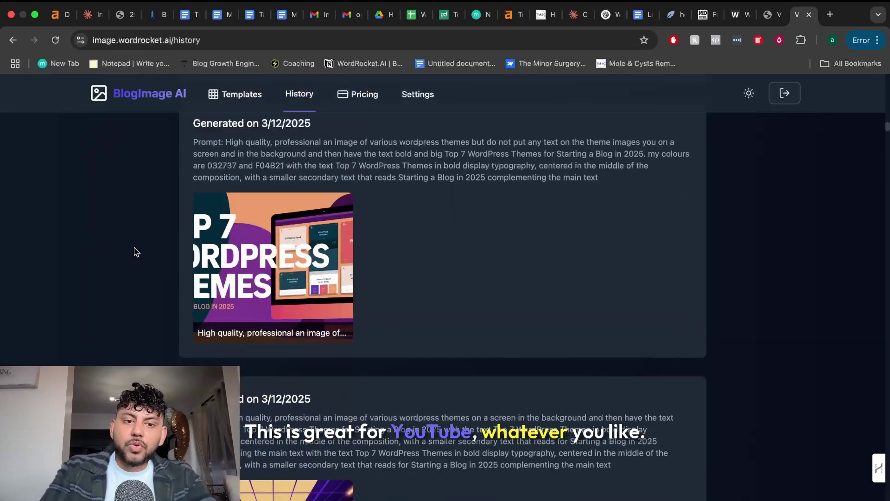
scroll(134, 251, up, 5)
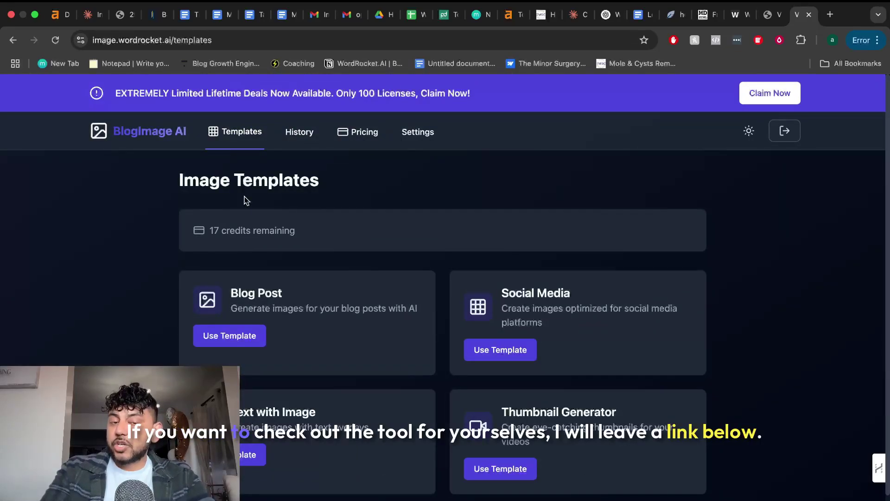